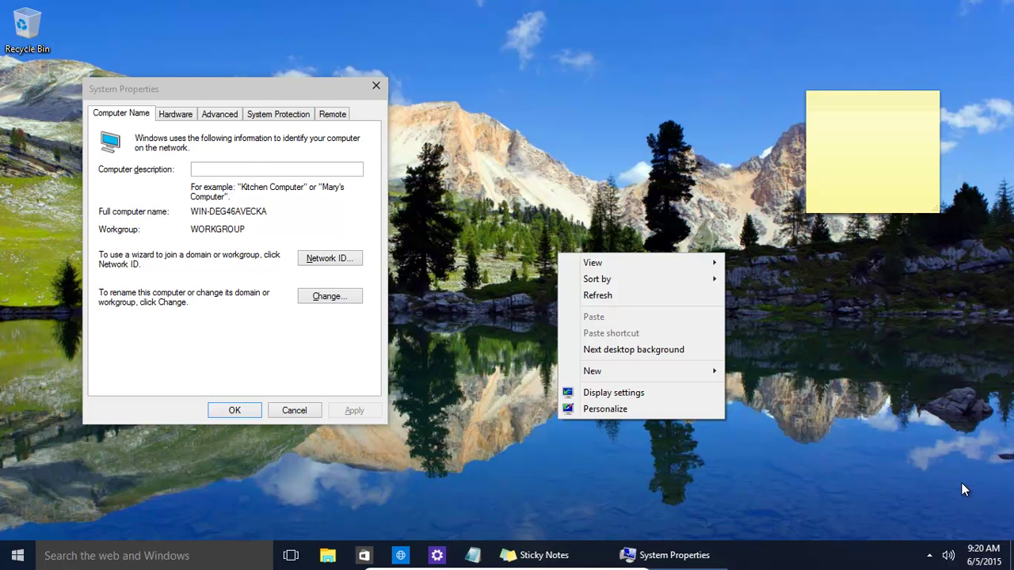
Step: Examine the New and View options available for the desktop
{"action": "key", "text": "w"}
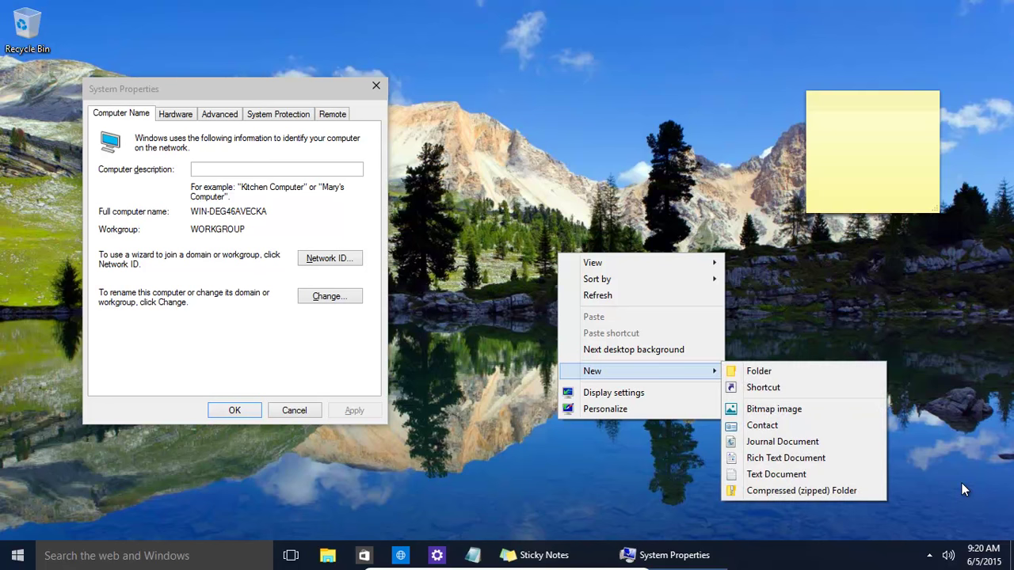
{"action": "key", "text": "Left"}
{"action": "key", "text": "Up"}
{"action": "key", "text": "Up"}
{"action": "key", "text": "Up"}
{"action": "key", "text": "Up"}
{"action": "key", "text": "Up"}
{"action": "key", "text": "Up"}
{"action": "key", "text": "Right"}
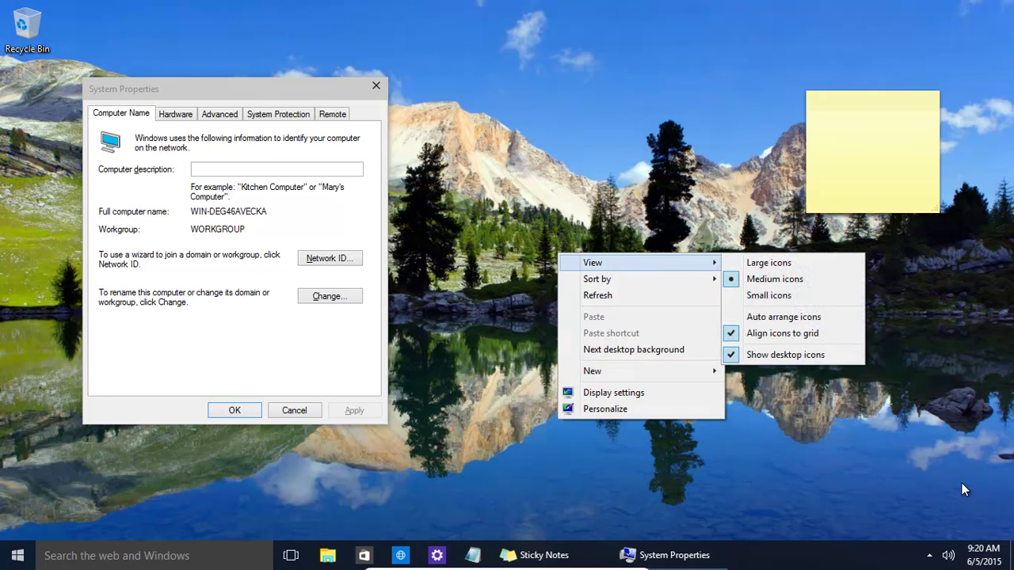
{"action": "key", "text": "Escape"}
{"action": "key", "text": "Escape"}
Step: Hide all desktop icons
{"action": "key", "text": "shift+F10"}
{"action": "key", "text": "v"}
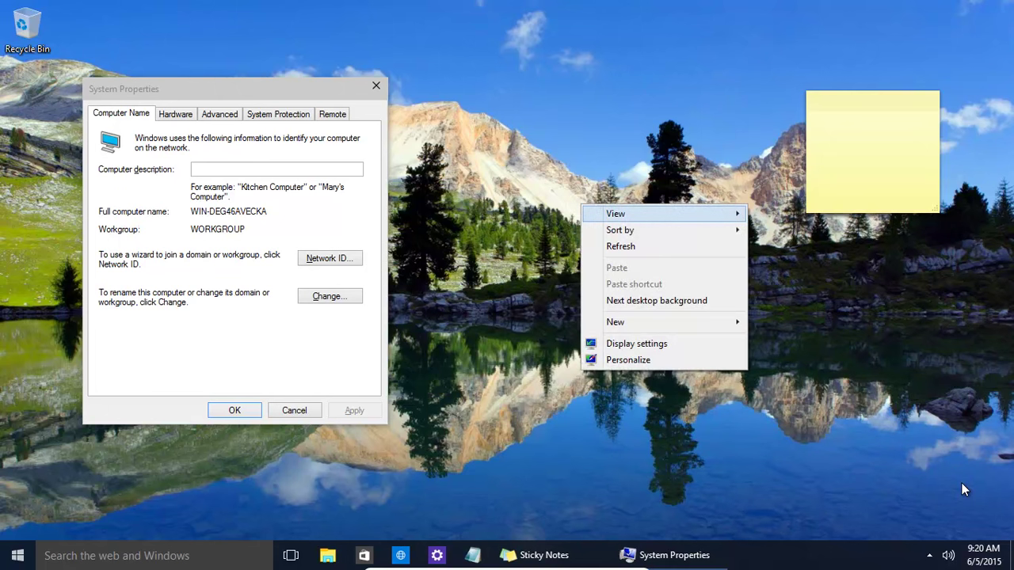
{"action": "key", "text": "Up"}
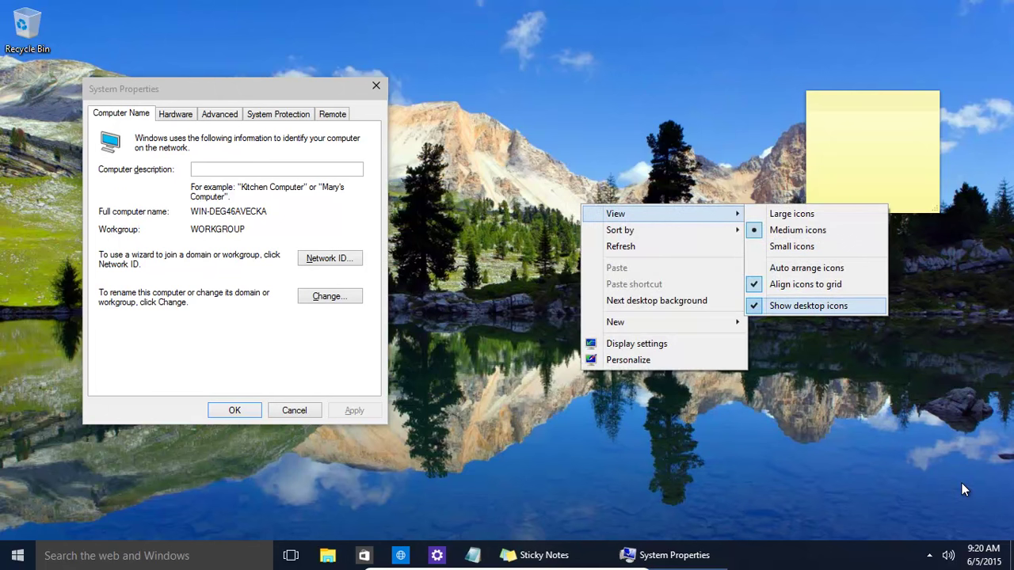
{"action": "key", "text": "Return"}
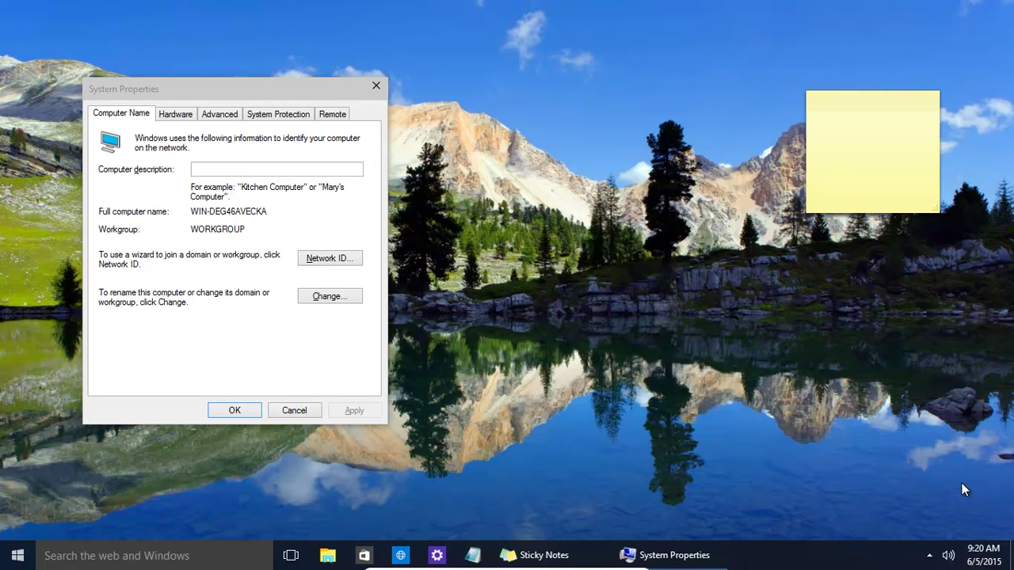
Step: Examine the sorting options available for the desktop icons
{"action": "key", "text": "shift+F10"}
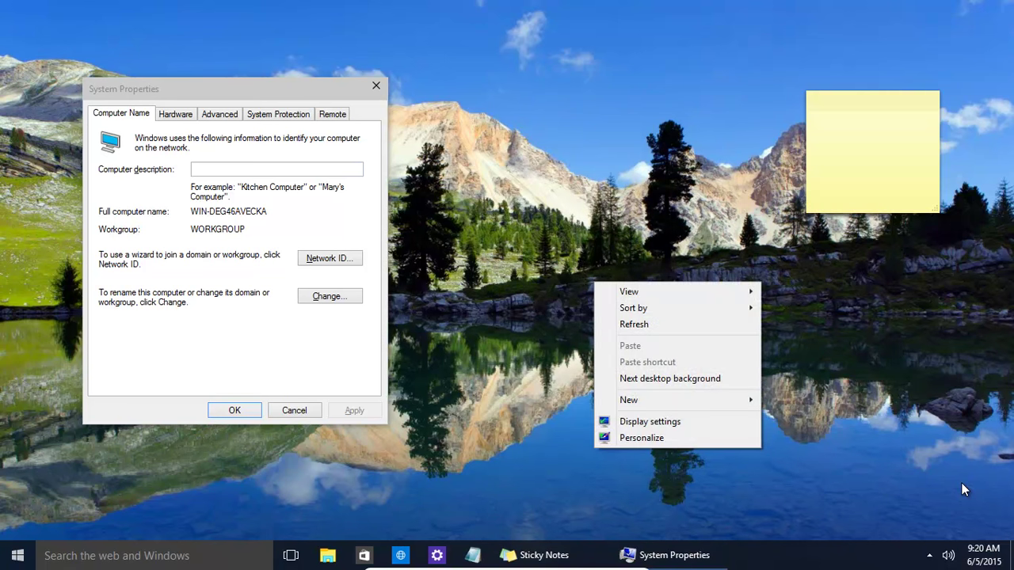
{"action": "key", "text": "Down"}
{"action": "key", "text": "Down"}
{"action": "key", "text": "Down"}
{"action": "key", "text": "Up"}
{"action": "key", "text": "Right"}
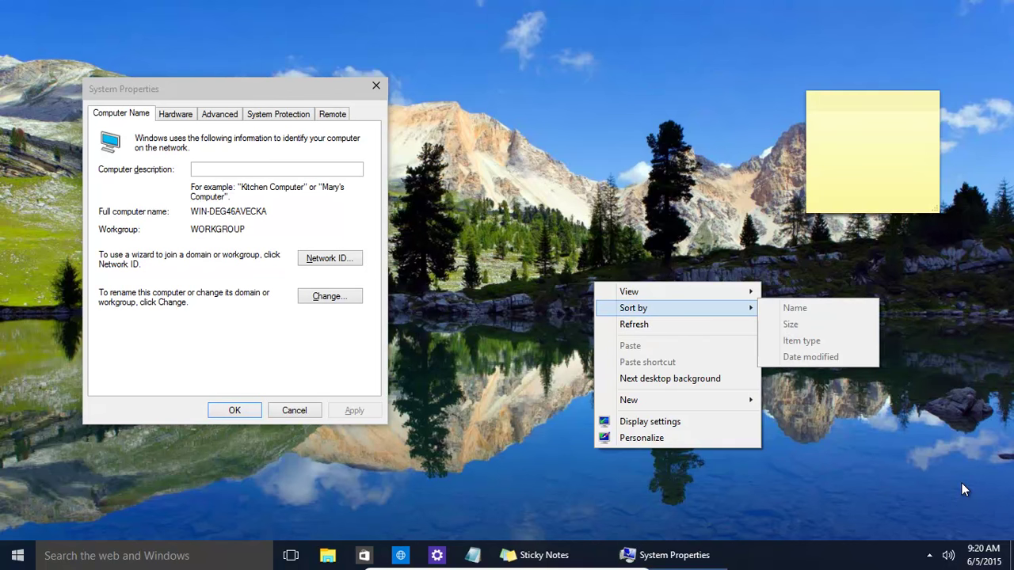
Step: Turn the display of desktop icons back on
{"action": "key", "text": "Left"}
{"action": "key", "text": "Down"}
{"action": "key", "text": "Up"}
{"action": "key", "text": "Up"}
{"action": "key", "text": "Right"}
{"action": "key", "text": "Down"}
{"action": "key", "text": "Down"}
{"action": "key", "text": "Down"}
{"action": "key", "text": "Down"}
{"action": "key", "text": "Down"}
{"action": "key", "text": "Return"}
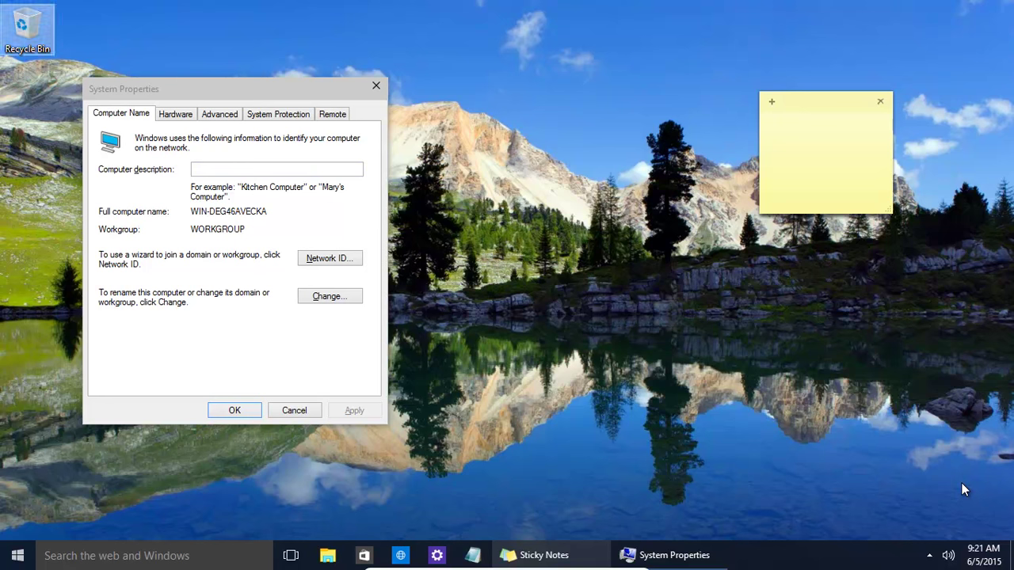
Step: Search for sysdm.cpl and run it to bring up System Properties
{"action": "key", "text": "super"}
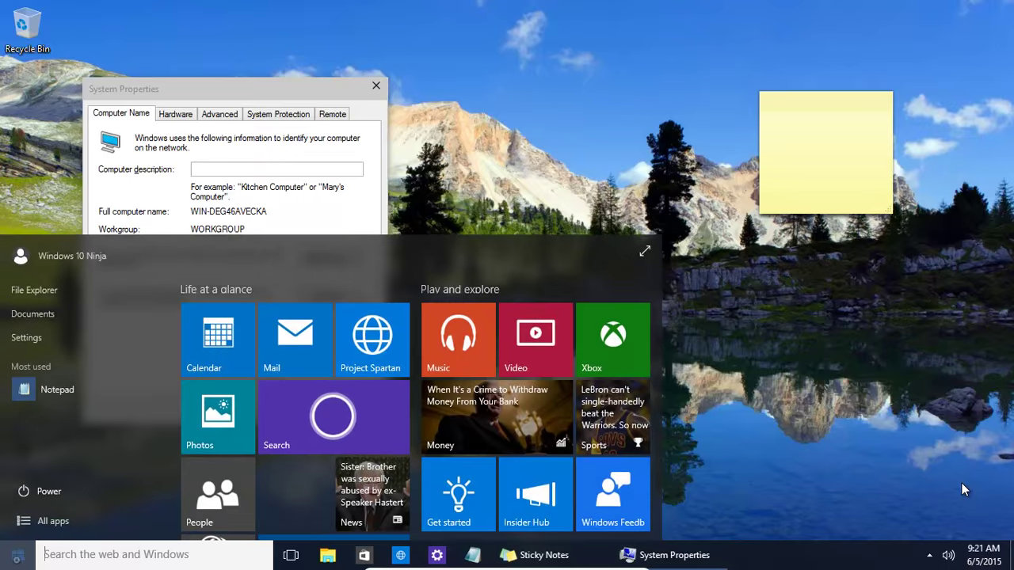
{"action": "key", "text": "super"}
{"action": "key", "text": "super"}
{"action": "type", "text": "sys"}
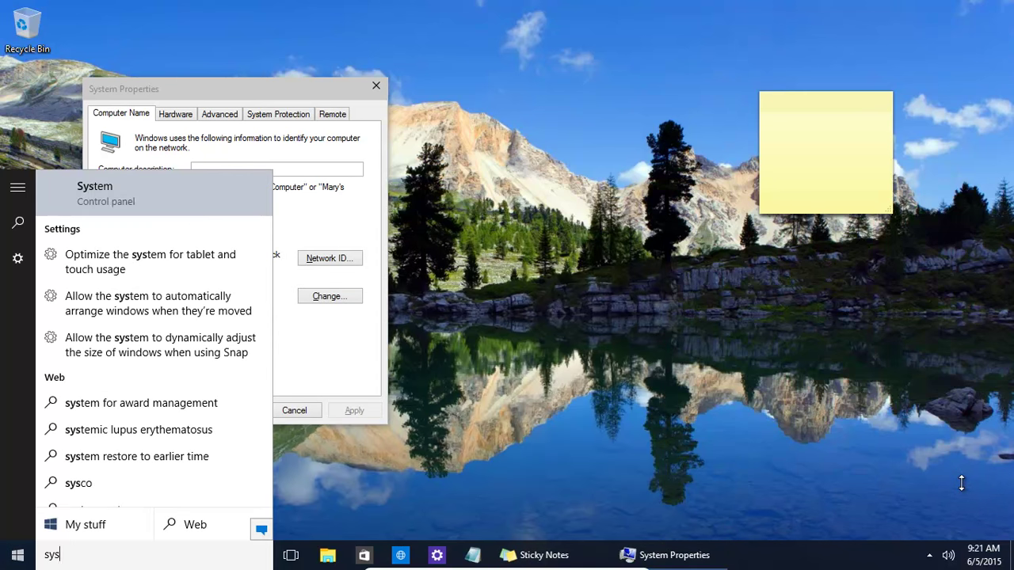
{"action": "type", "text": "dm.cpl"}
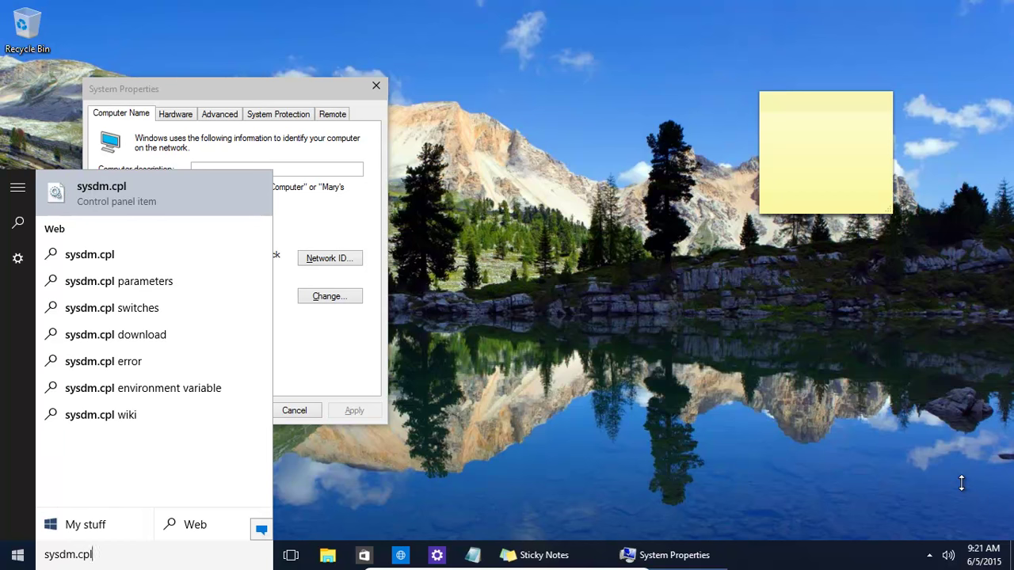
{"action": "key", "text": "Return"}
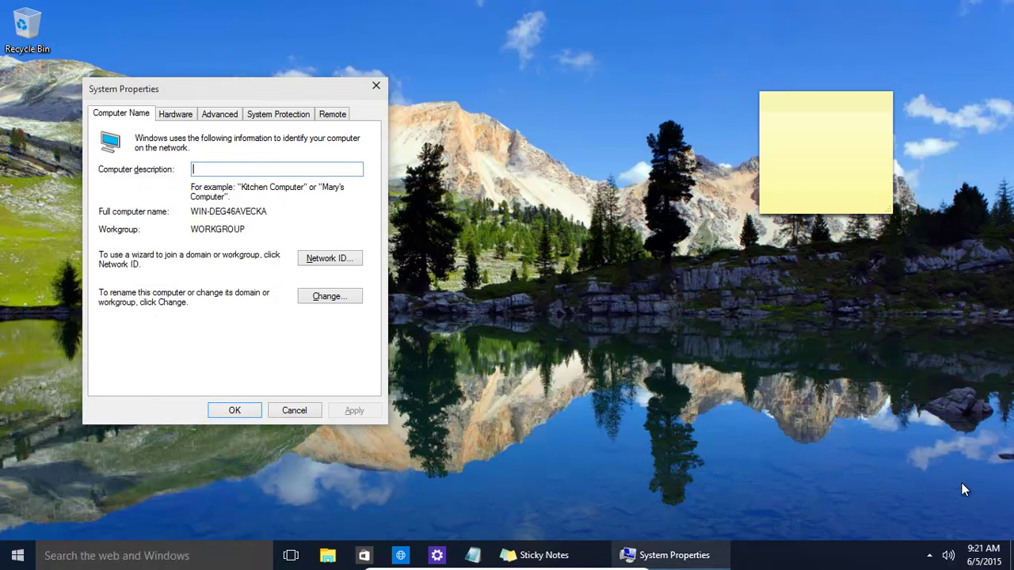
Step: Review the visual effects in the advanced performance settings and close Performance Options and System Properties
{"action": "key", "text": "ctrl+Tab"}
{"action": "key", "text": "ctrl+Tab"}
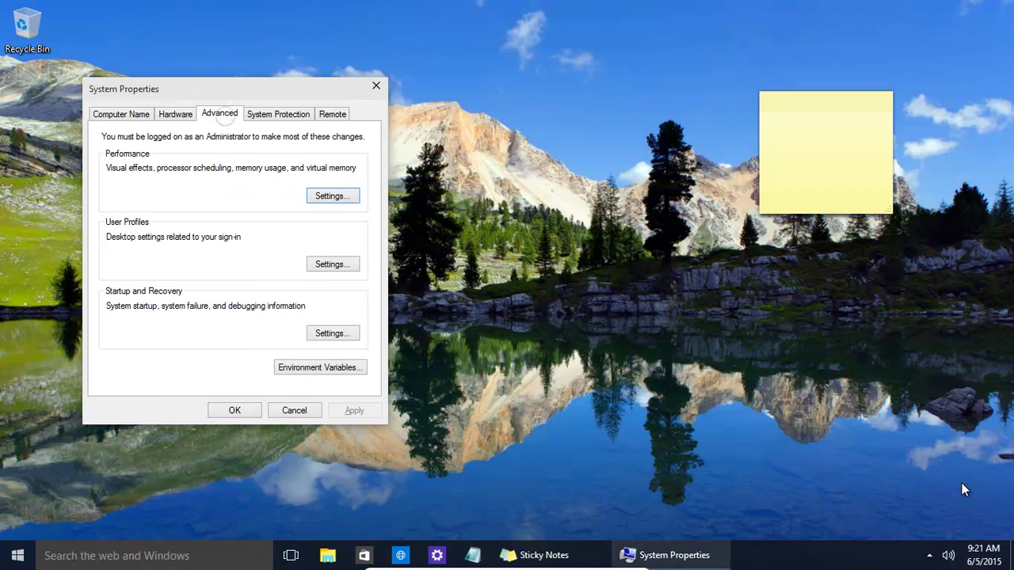
{"action": "key", "text": "space"}
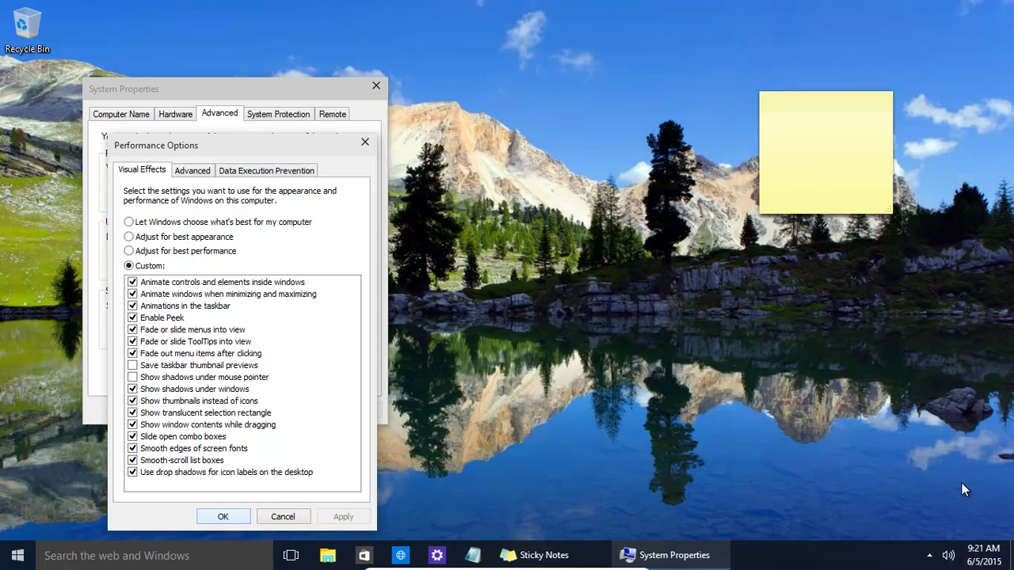
{"action": "key", "text": "Return"}
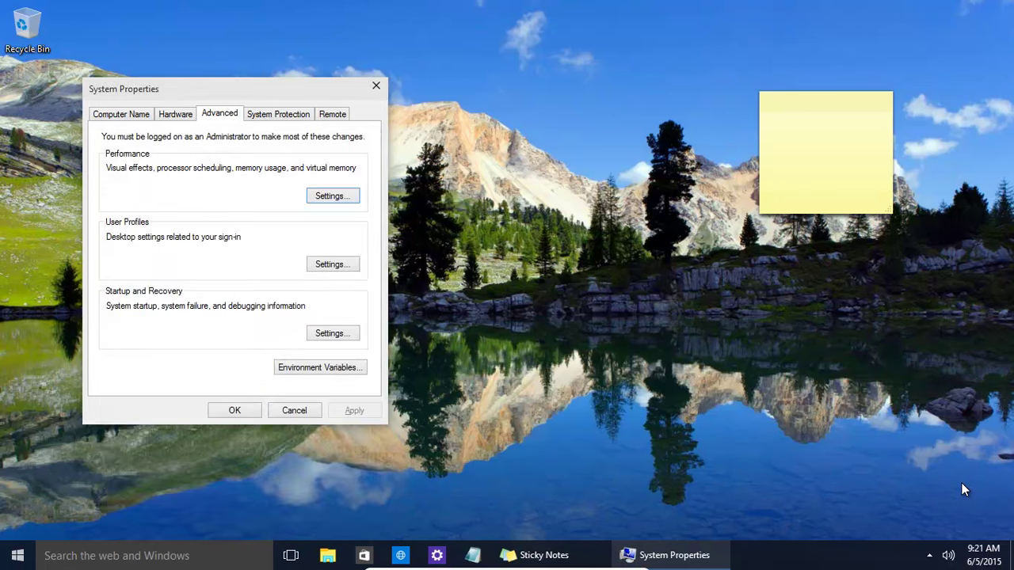
{"action": "key", "text": "Escape"}
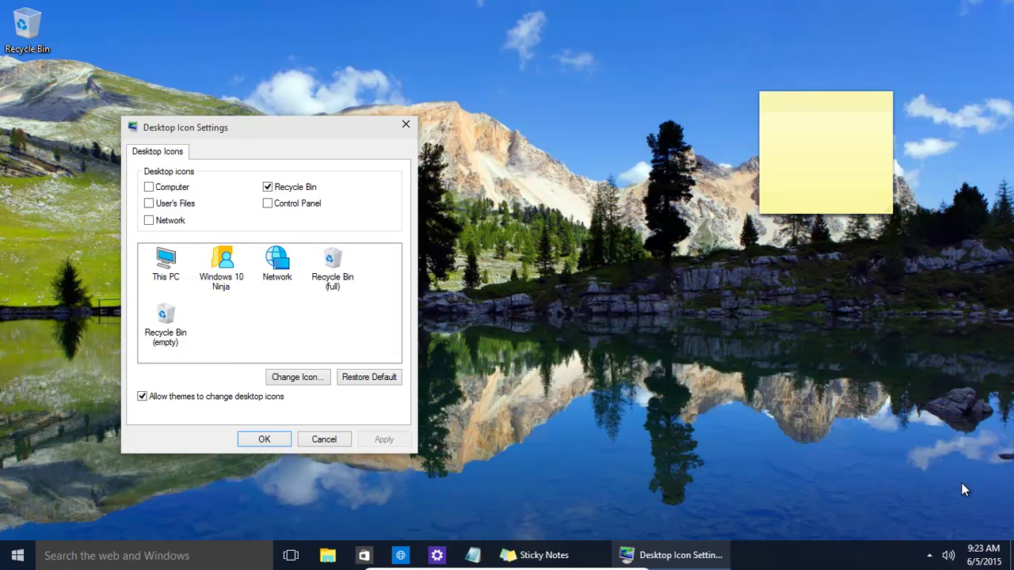
Step: Enable the Computer, User's Files, Network and Control Panel desktop icons and apply the settings
{"action": "right_click", "coordinate": [550, 235]}
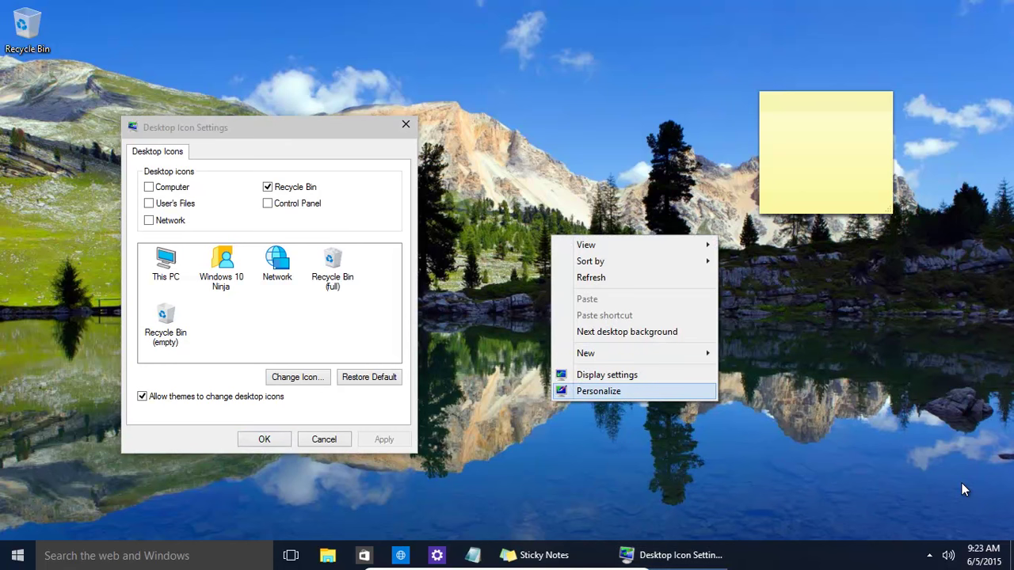
{"action": "key", "text": "Return"}
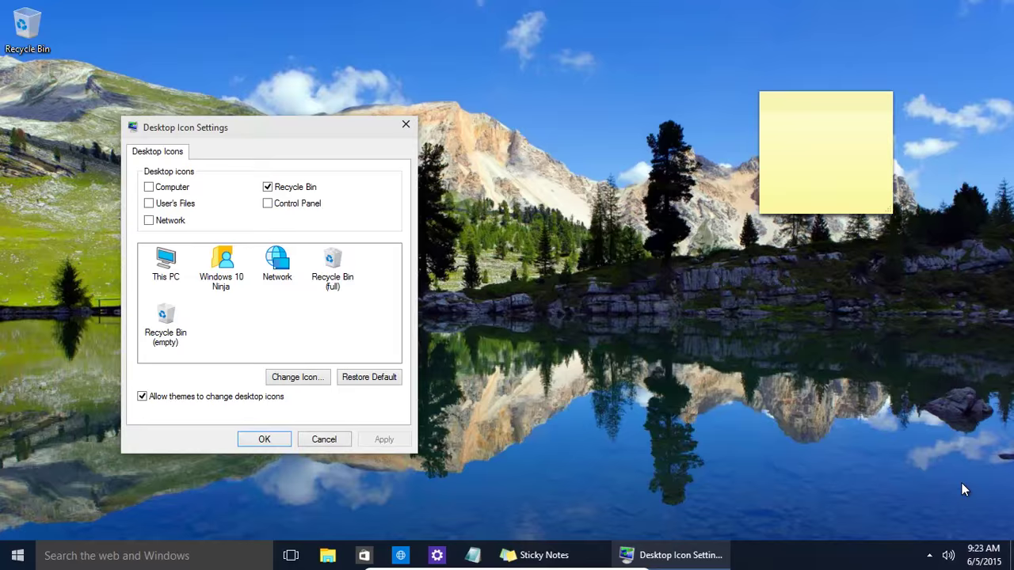
{"action": "key", "text": "space"}
{"action": "key", "text": "alt+n"}
{"action": "key", "text": "alt+u"}
{"action": "key", "text": "alt+o"}
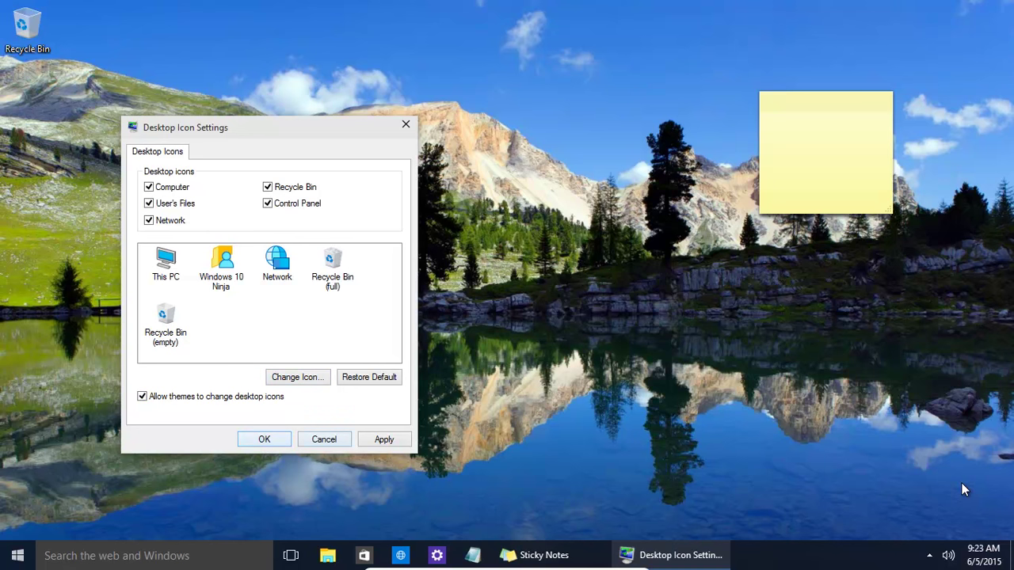
{"action": "key", "text": "alt+a"}
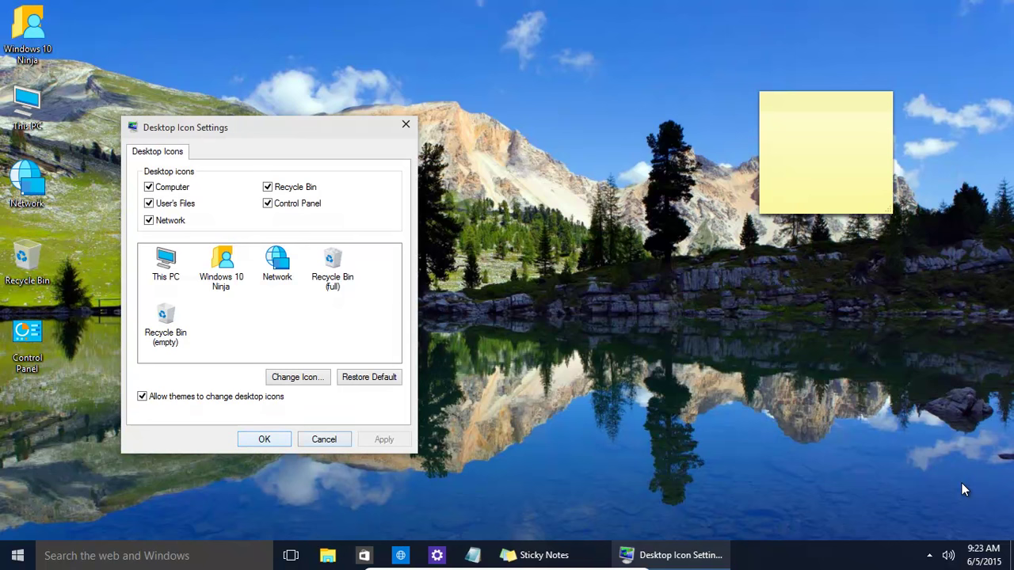
{"action": "key", "text": "Return"}
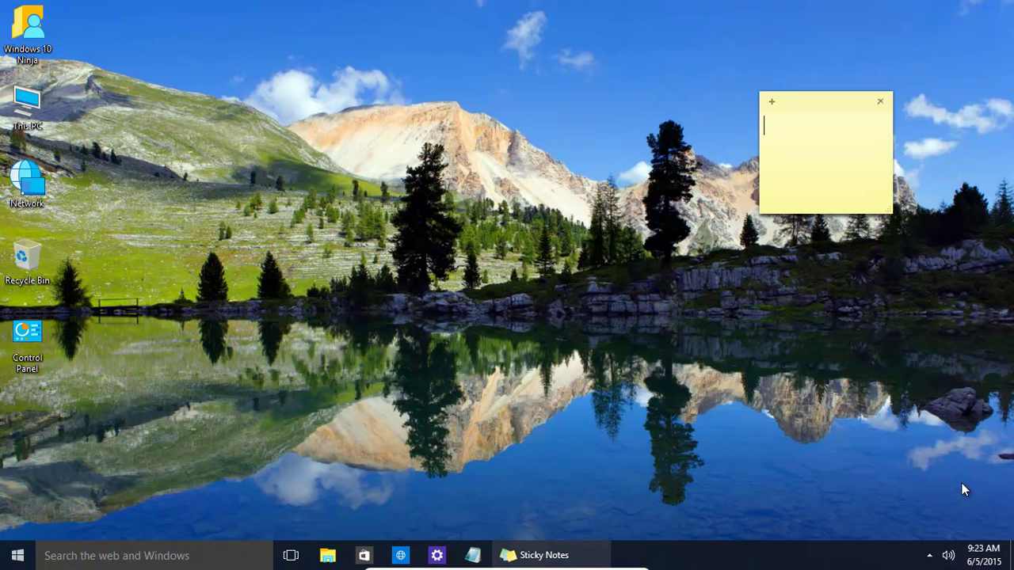
Step: Sort the desktop icons by name
{"action": "left_click", "coordinate": [217, 222]}
{"action": "right_click", "coordinate": [218, 222]}
{"action": "left_click", "coordinate": [258, 244]}
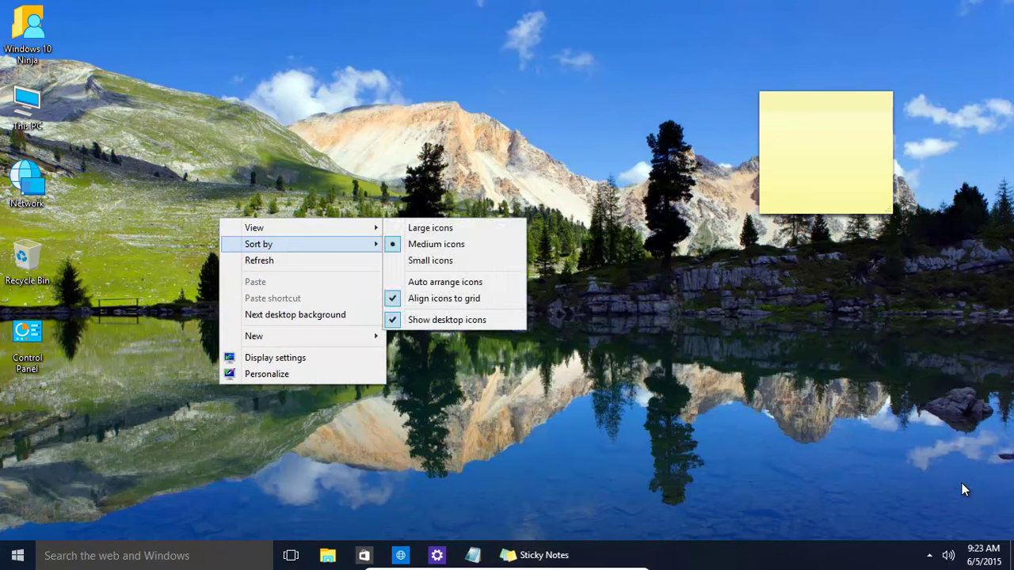
{"action": "key", "text": "Down"}
{"action": "key", "text": "Down"}
{"action": "key", "text": "Down"}
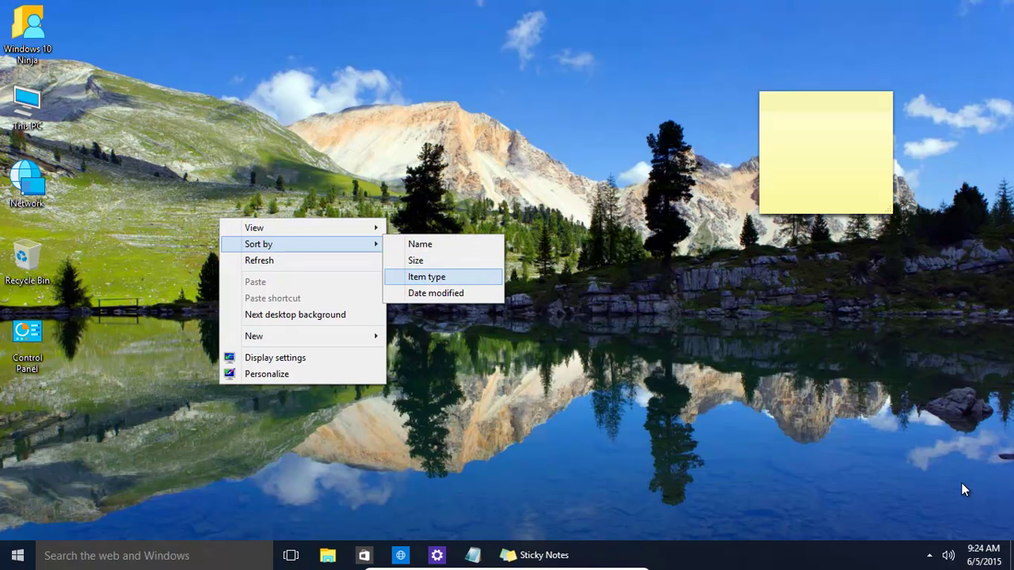
{"action": "key", "text": "Down"}
{"action": "key", "text": "Up"}
{"action": "key", "text": "Up"}
{"action": "key", "text": "Up"}
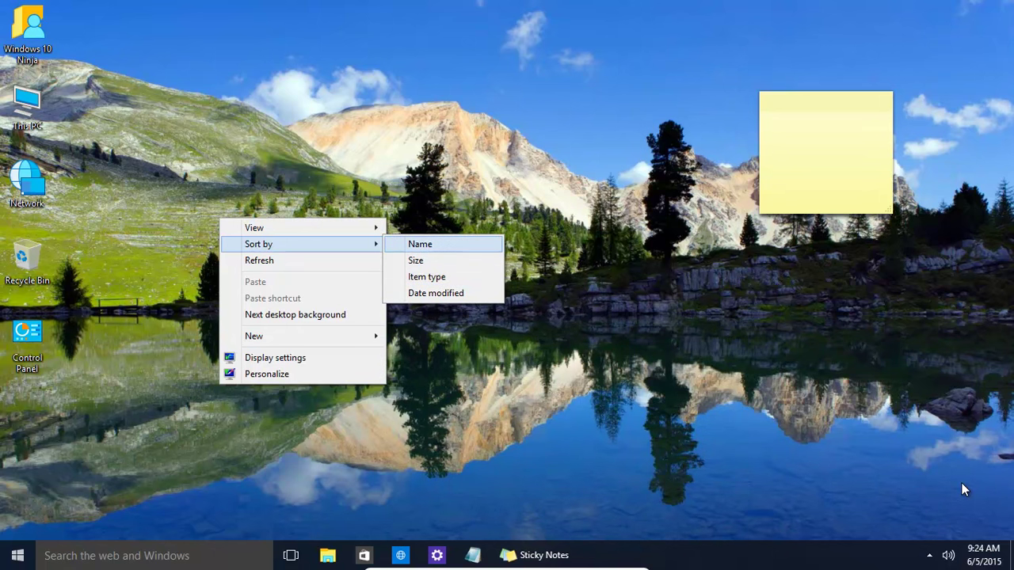
{"action": "key", "text": "Return"}
Step: Rearrange the desktop icons in the order This PC, Network, Recycle Bin, user folder, Control Panel
{"action": "right_click", "coordinate": [344, 214]}
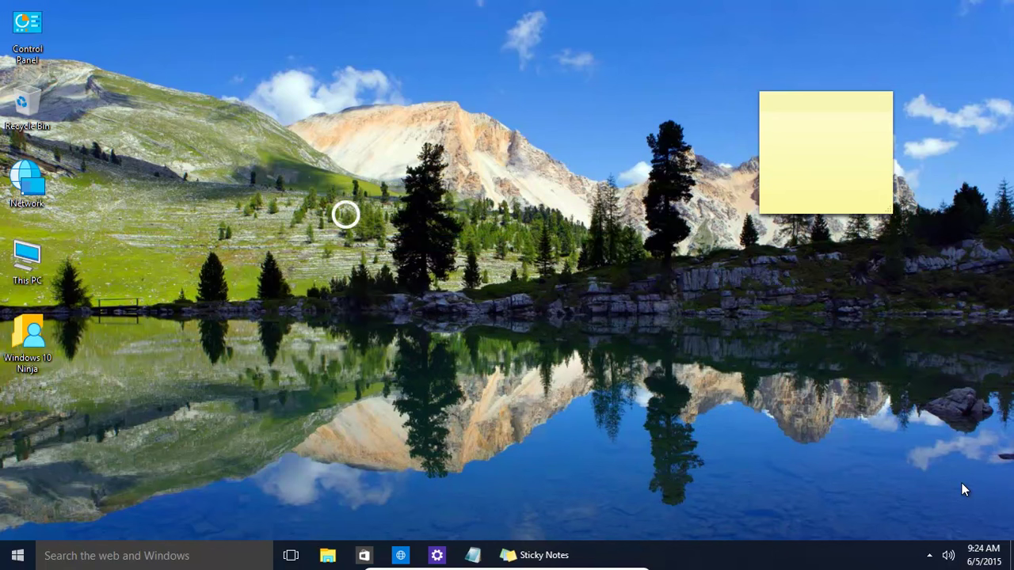
{"action": "key", "text": "Down"}
{"action": "key", "text": "Down"}
{"action": "key", "text": "Down"}
{"action": "key", "text": "Return"}
{"action": "right_click", "coordinate": [341, 227]}
{"action": "key", "text": "Down"}
{"action": "key", "text": "Right"}
{"action": "key", "text": "Down"}
{"action": "key", "text": "Down"}
{"action": "key", "text": "Down"}
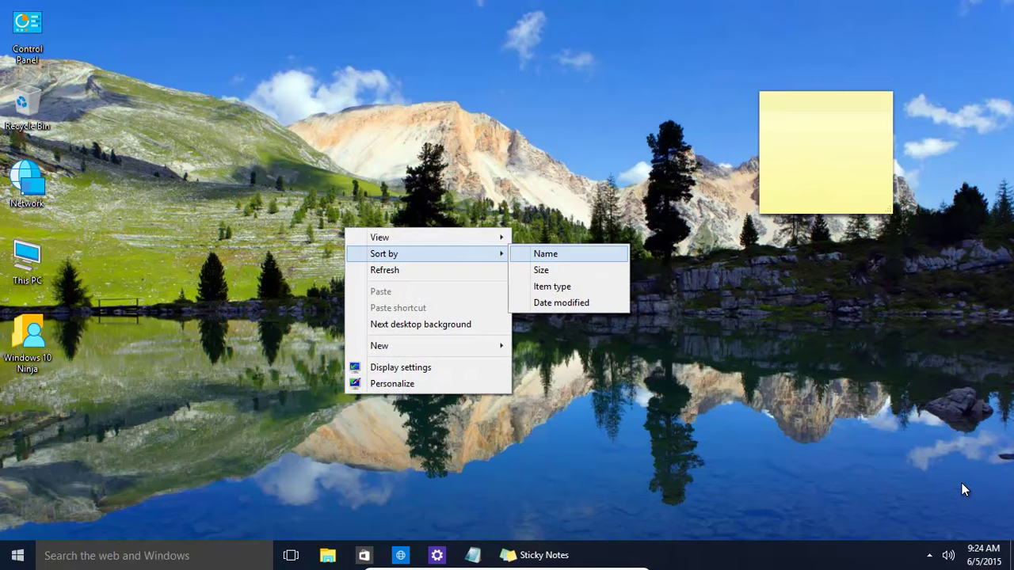
{"action": "key", "text": "Return"}
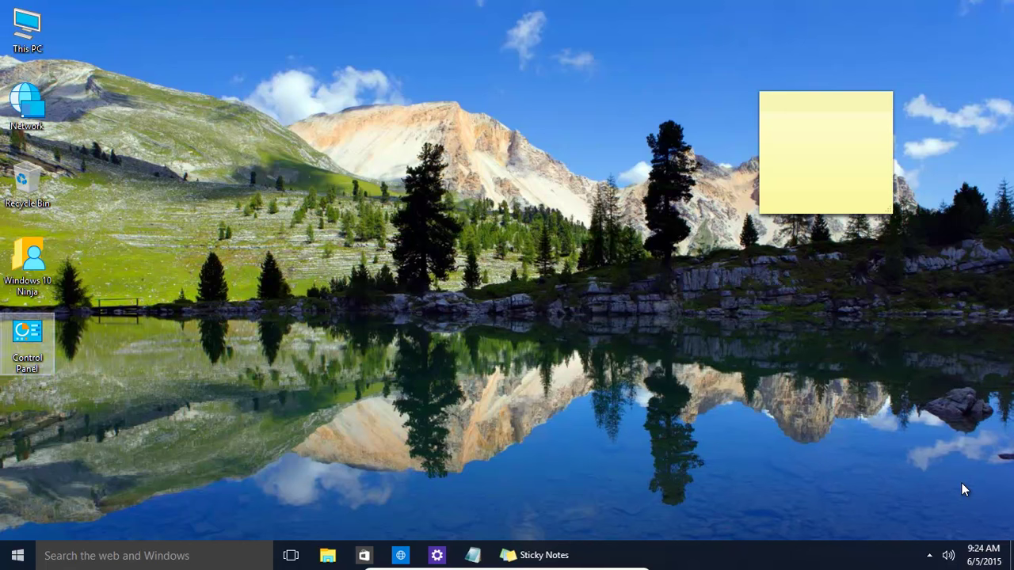
Step: Change the desktop icon size to large icons
{"action": "right_click", "coordinate": [298, 256]}
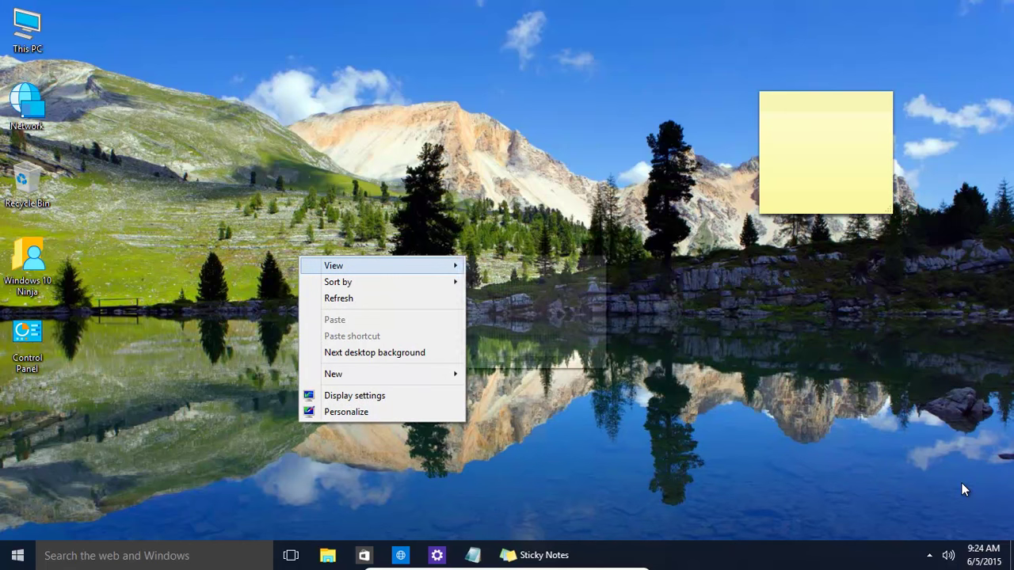
{"action": "mouse_move", "coordinate": [333, 373]}
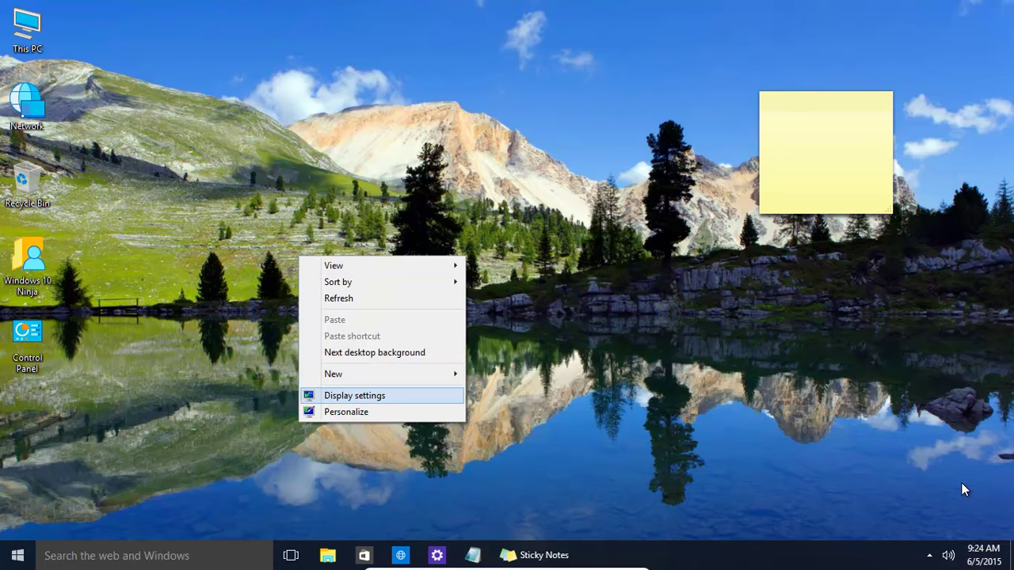
{"action": "key", "text": "Up"}
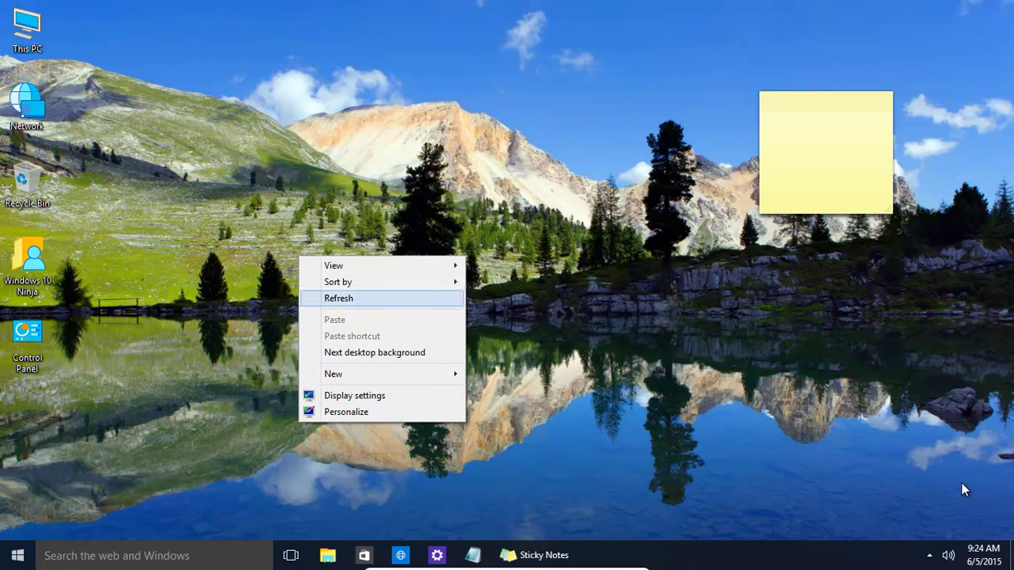
{"action": "key", "text": "v"}
{"action": "key", "text": "Right"}
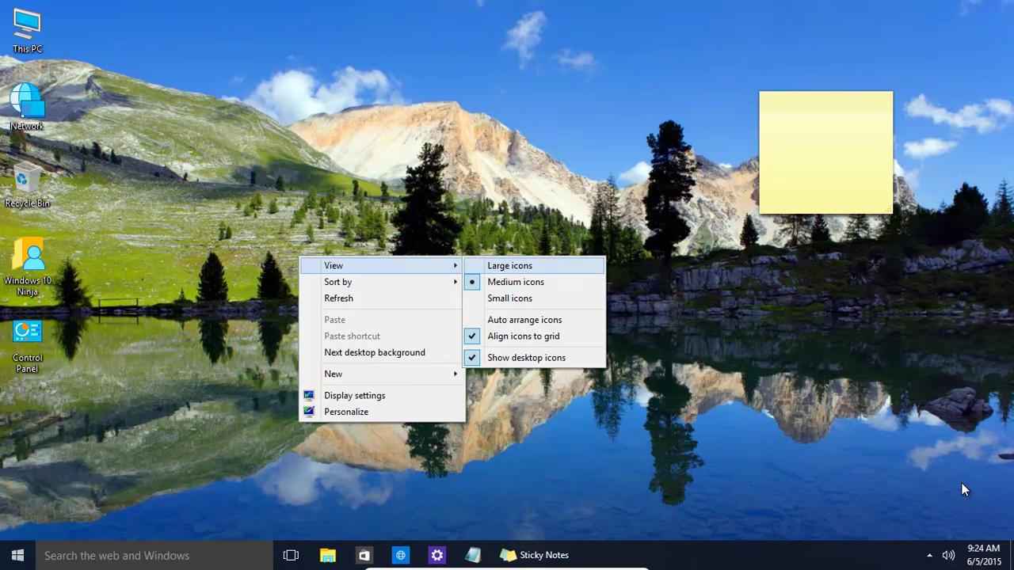
{"action": "key", "text": "Return"}
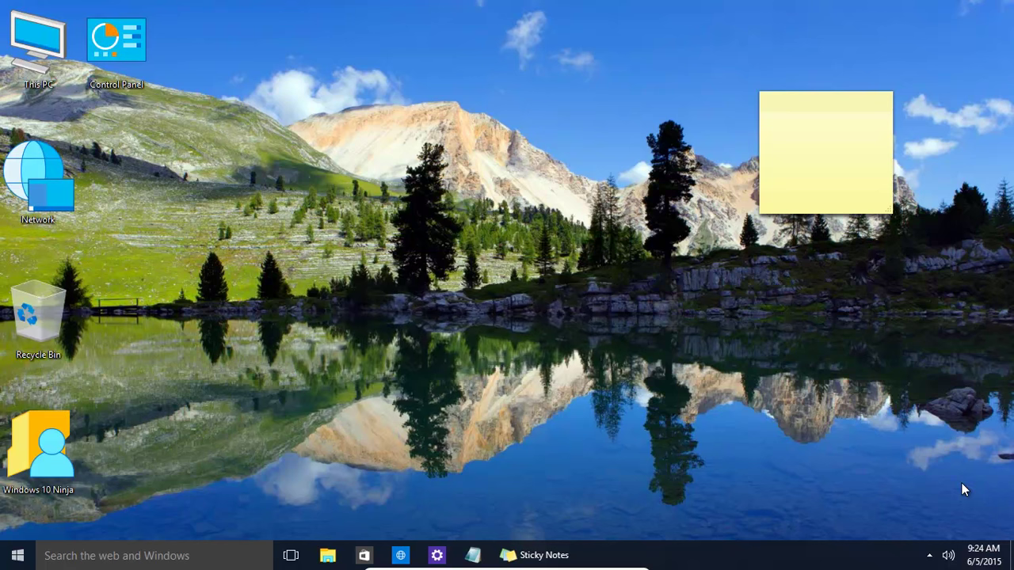
Step: Switch the desktop icons back to medium size
{"action": "key", "text": "shift+F10"}
{"action": "key", "text": "Down"}
{"action": "key", "text": "Right"}
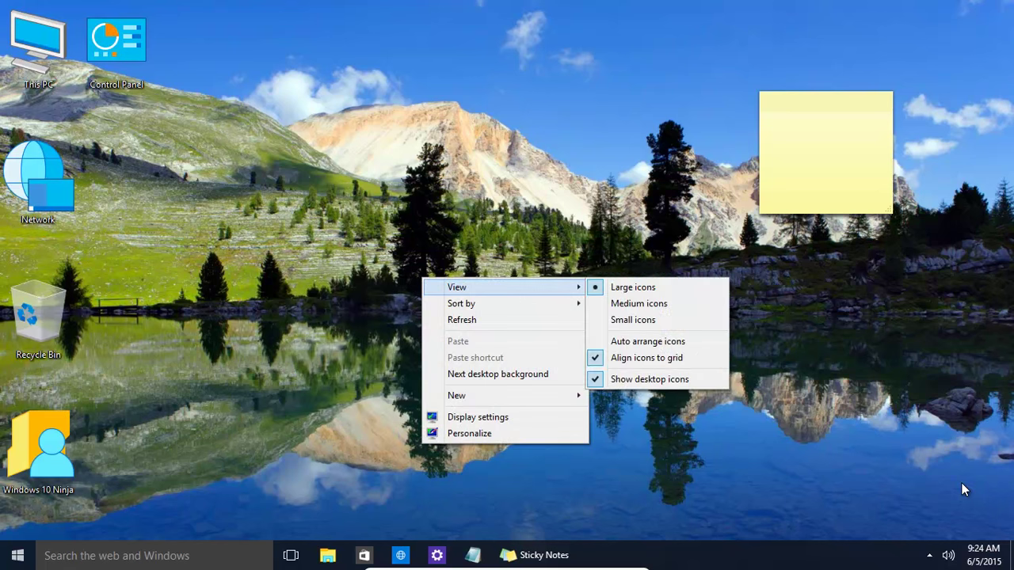
{"action": "key", "text": "Down"}
{"action": "key", "text": "Return"}
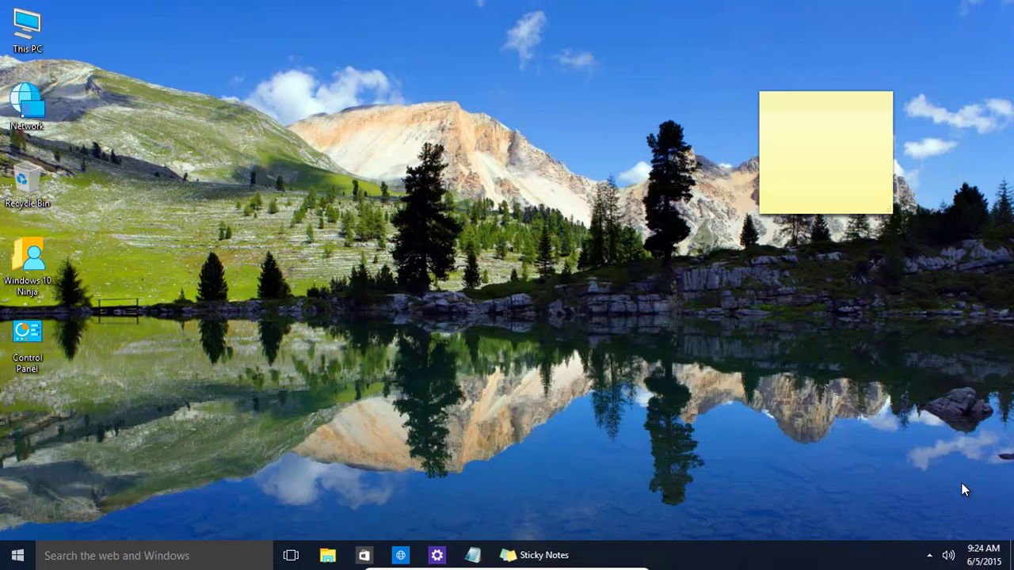
Step: Change the desktop icon size to small icons
{"action": "key", "text": "shift+F10"}
{"action": "key", "text": "Down"}
{"action": "key", "text": "Right"}
{"action": "key", "text": "Down"}
{"action": "key", "text": "Down"}
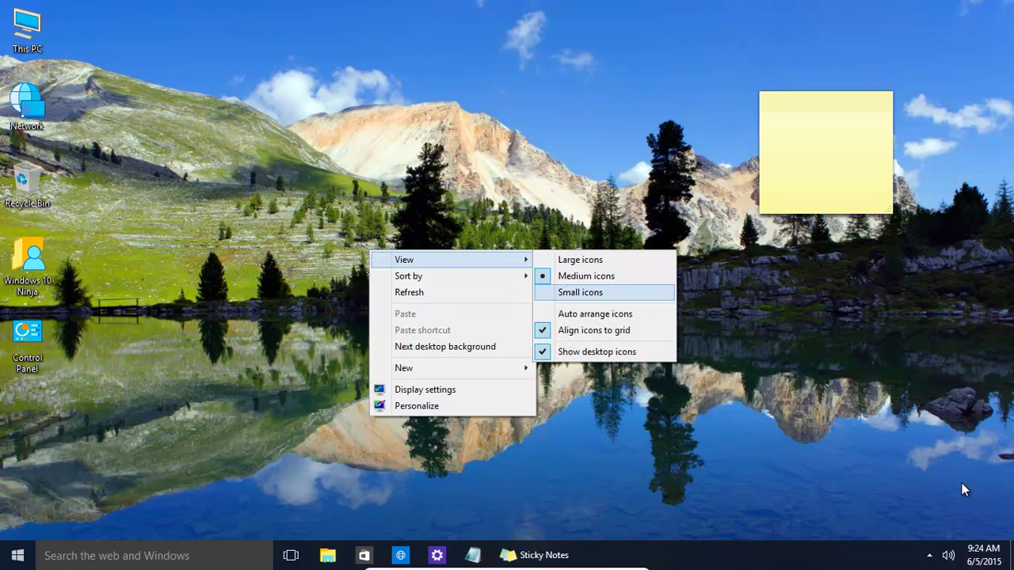
{"action": "key", "text": "Return"}
Step: Examine the desktop's view options for icon size, automatic arrangement and alignment to the grid
{"action": "key", "text": "shift+F10"}
{"action": "key", "text": "Down"}
{"action": "key", "text": "Right"}
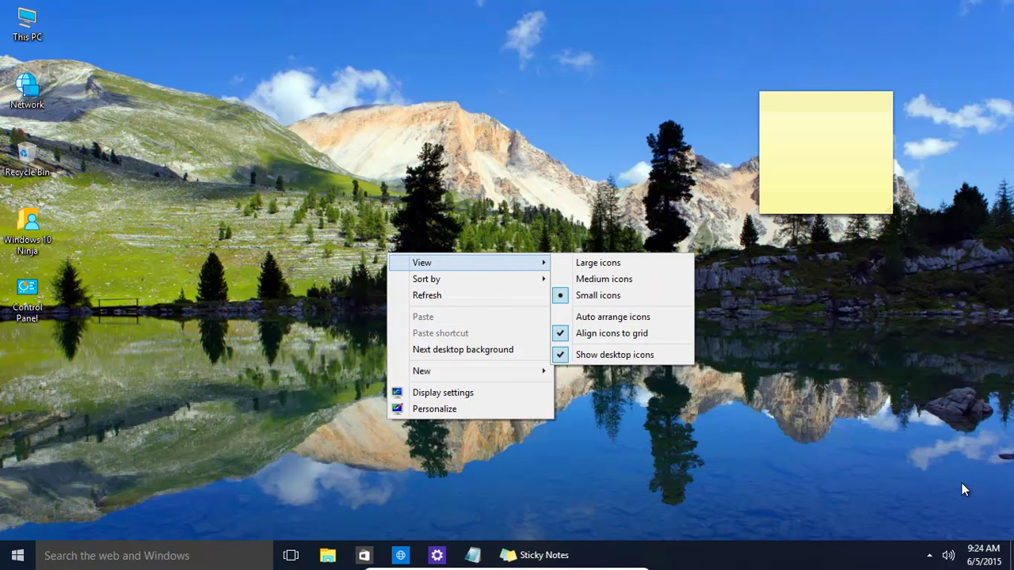
{"action": "key", "text": "Down"}
{"action": "key", "text": "Down"}
{"action": "key", "text": "Up"}
{"action": "key", "text": "Up"}
{"action": "key", "text": "Right"}
{"action": "key", "text": "Down"}
{"action": "key", "text": "Down"}
{"action": "key", "text": "Down"}
{"action": "key", "text": "Down"}
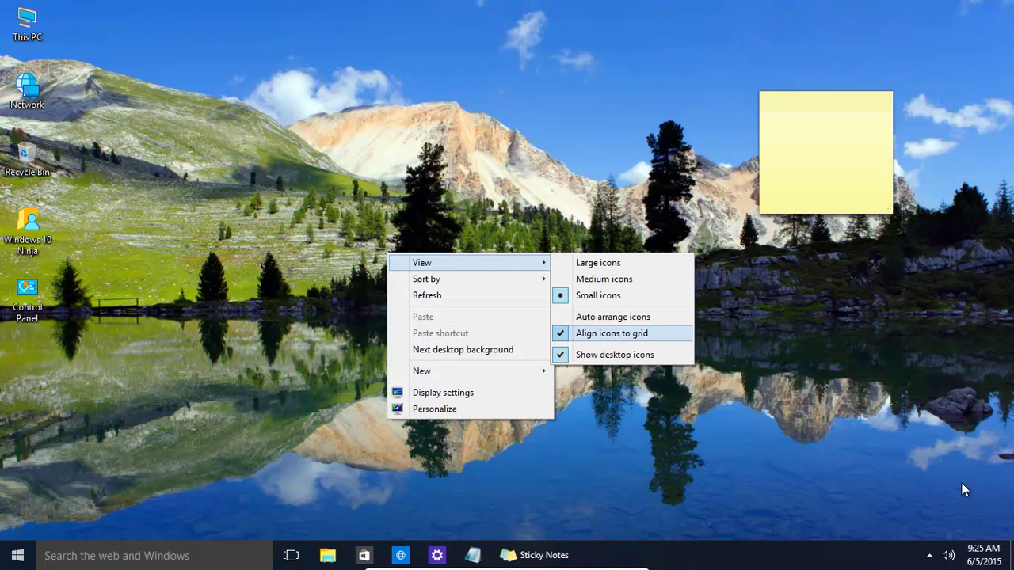
{"action": "key", "text": "Left"}
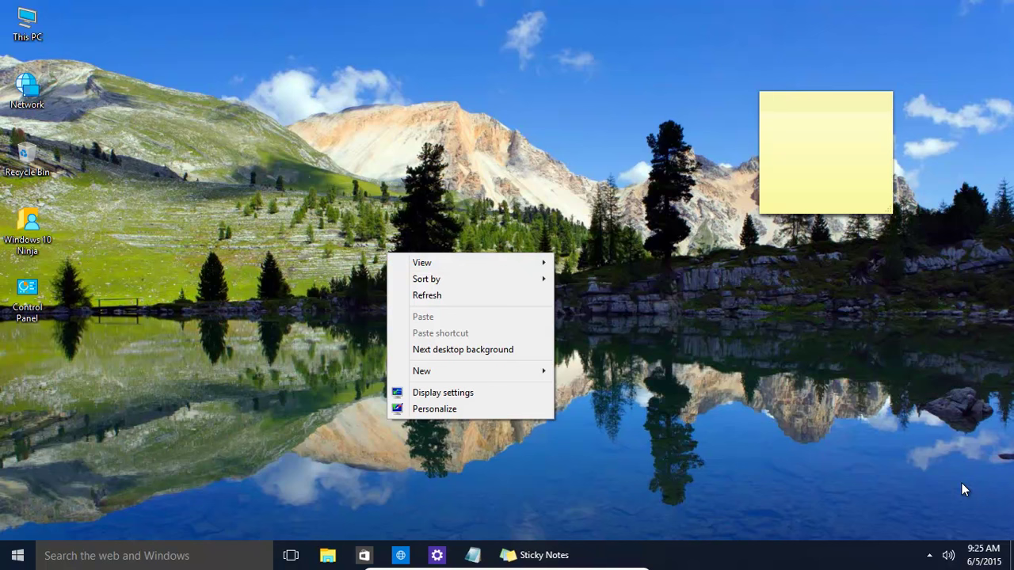
{"action": "key", "text": "Down"}
{"action": "key", "text": "Right"}
{"action": "key", "text": "Down"}
{"action": "key", "text": "Up"}
{"action": "key", "text": "Down"}
{"action": "key", "text": "Down"}
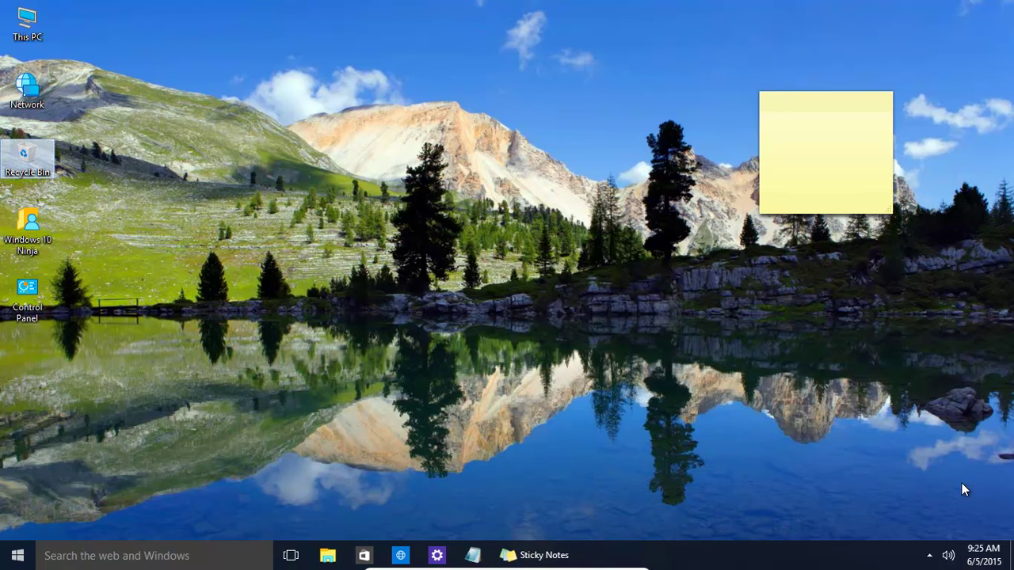
Step: Open the Recycle Bin icon's name for editing and enter Garbage
{"action": "key", "text": "shift+F10"}
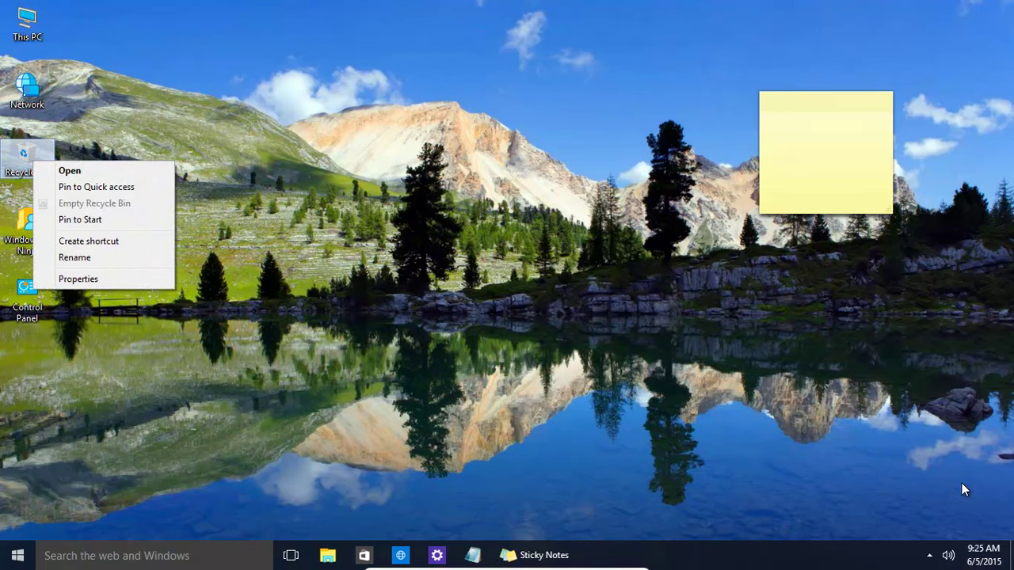
{"action": "key", "text": "Down"}
{"action": "key", "text": "Down"}
{"action": "key", "text": "Down"}
{"action": "key", "text": "Down"}
{"action": "key", "text": "Down"}
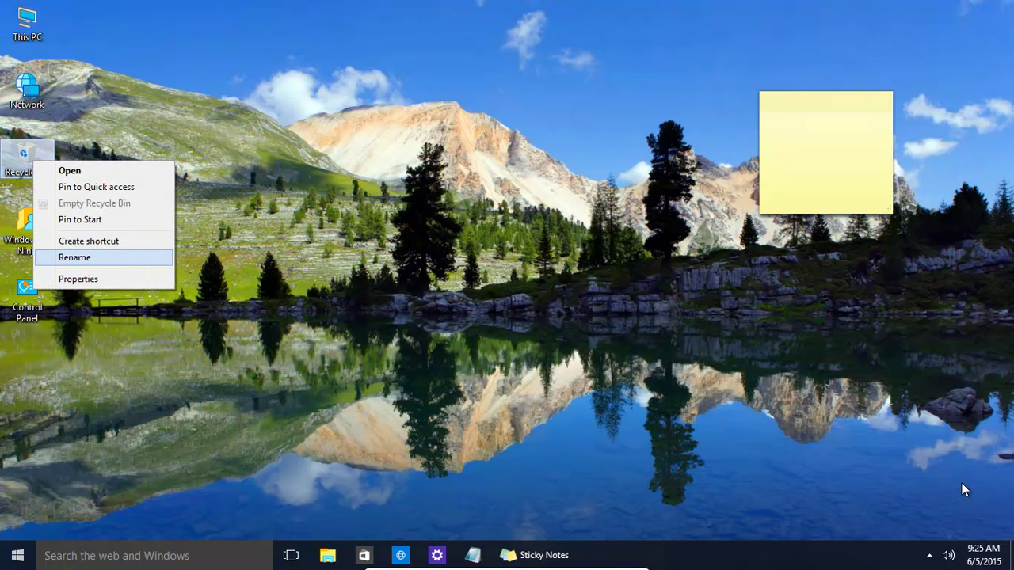
{"action": "key", "text": "Return"}
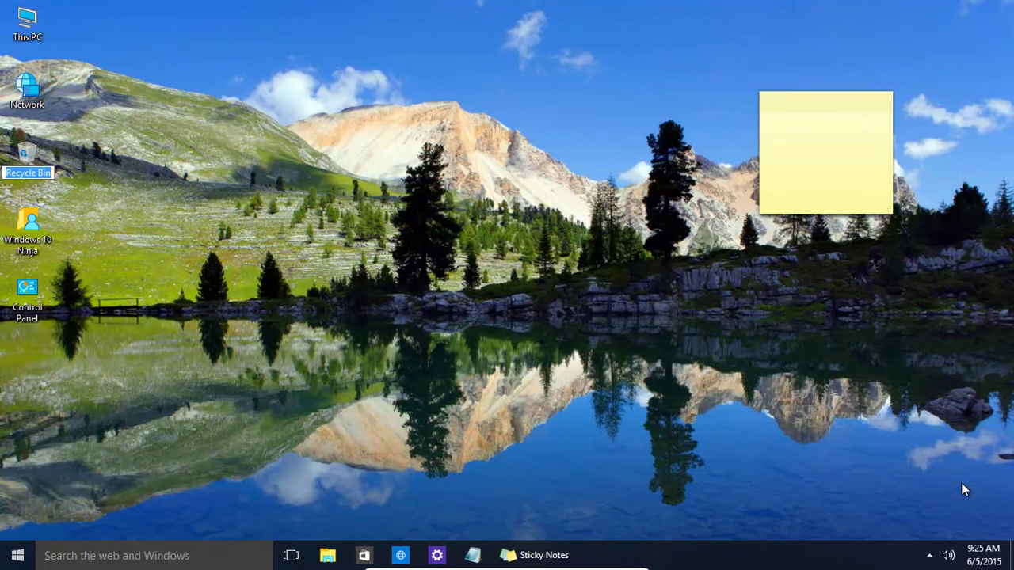
{"action": "type", "text": "Garbage"}
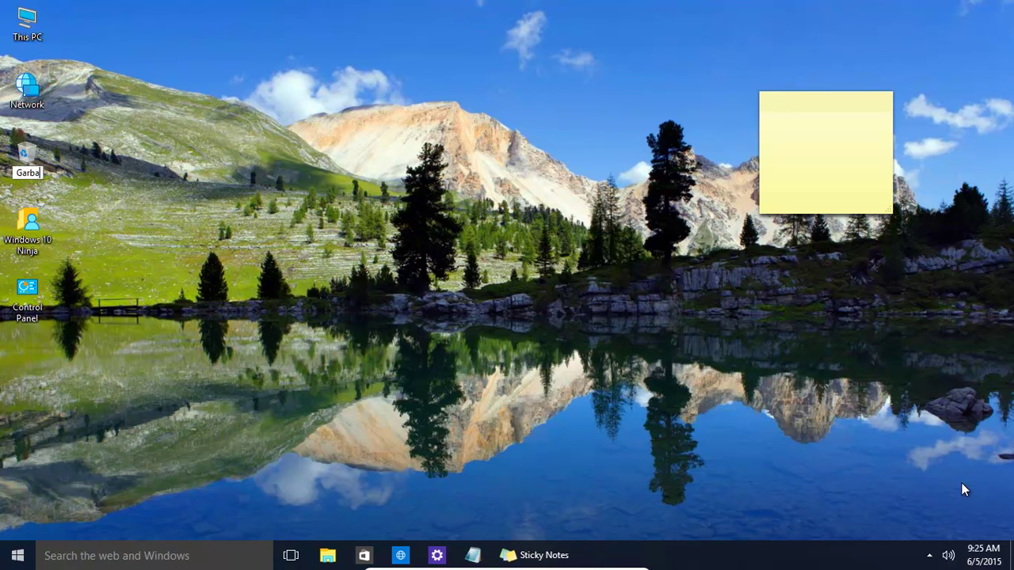
Step: Replace the name entered for the Recycle Bin icon with Trash
{"action": "key", "text": "BackSpace"}
{"action": "key", "text": "BackSpace"}
{"action": "key", "text": "BackSpace"}
{"action": "key", "text": "BackSpace"}
{"action": "key", "text": "BackSpace"}
{"action": "key", "text": "BackSpace"}
{"action": "key", "text": "BackSpace"}
{"action": "type", "text": "Trash"}
{"action": "key", "text": "Return"}
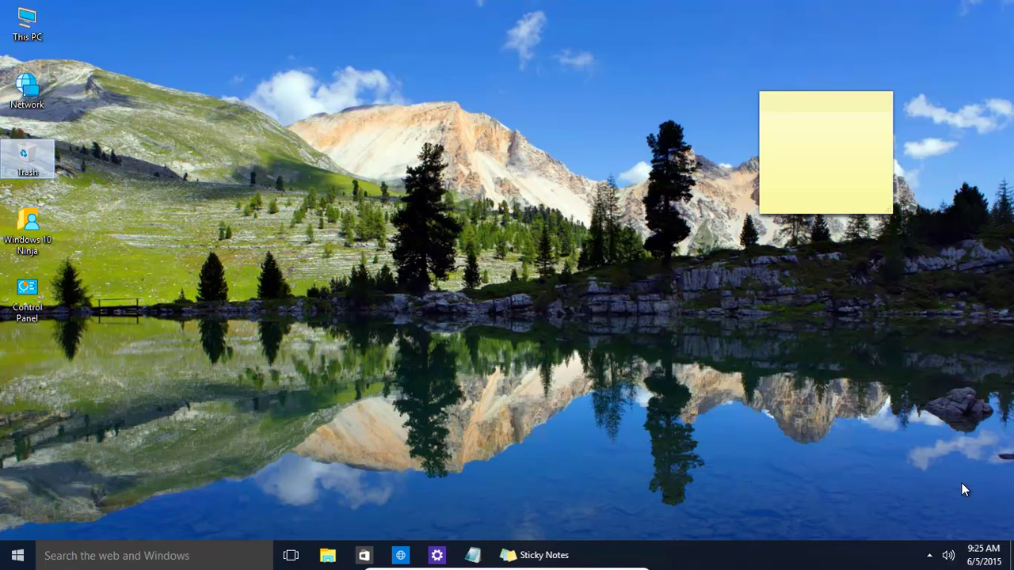
Step: Switch to File Explorer and go to the Windows folder on Local Disk (C:)
{"action": "key", "text": "c"}
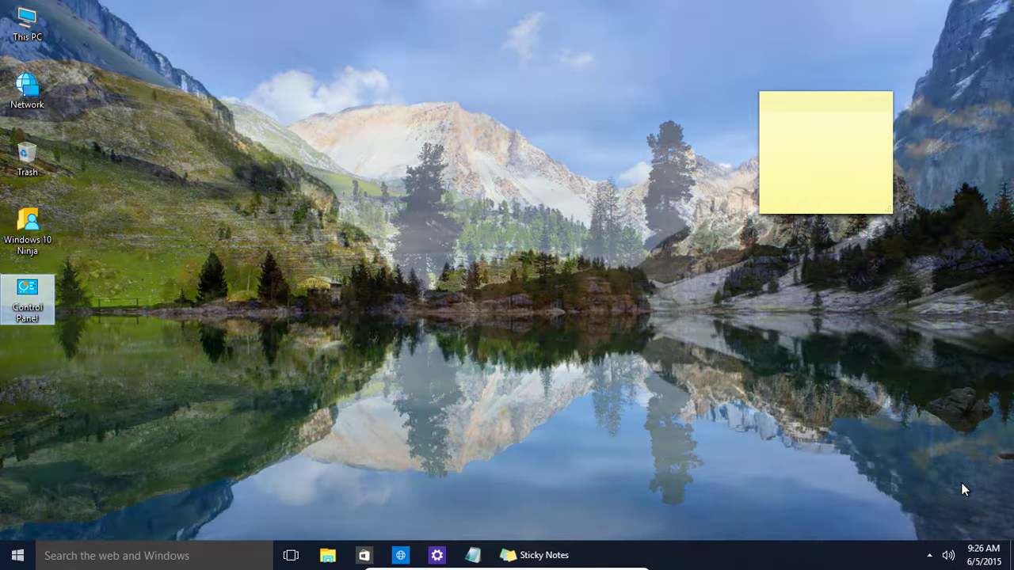
{"action": "key", "text": "super+e"}
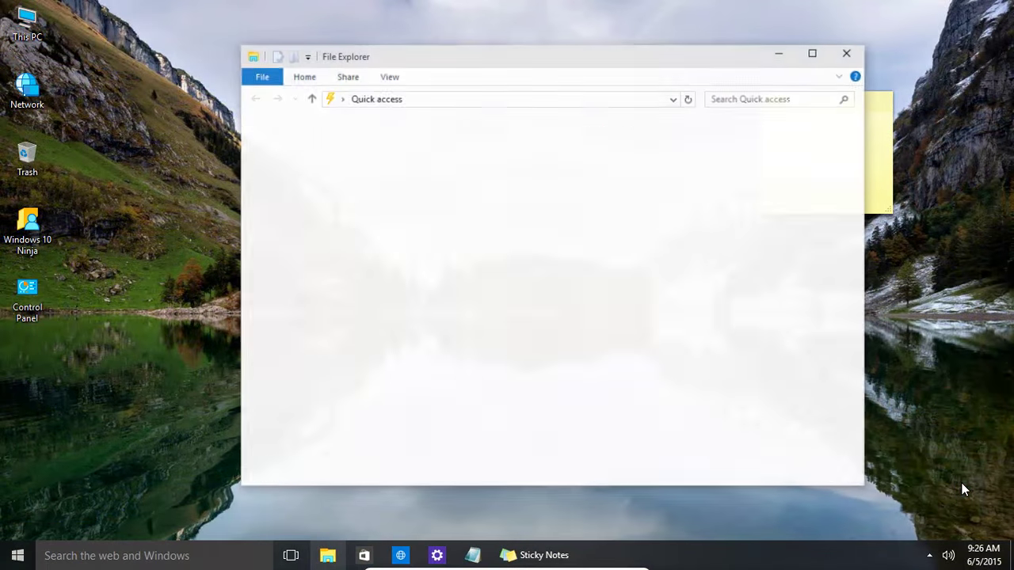
{"action": "key", "text": "t"}
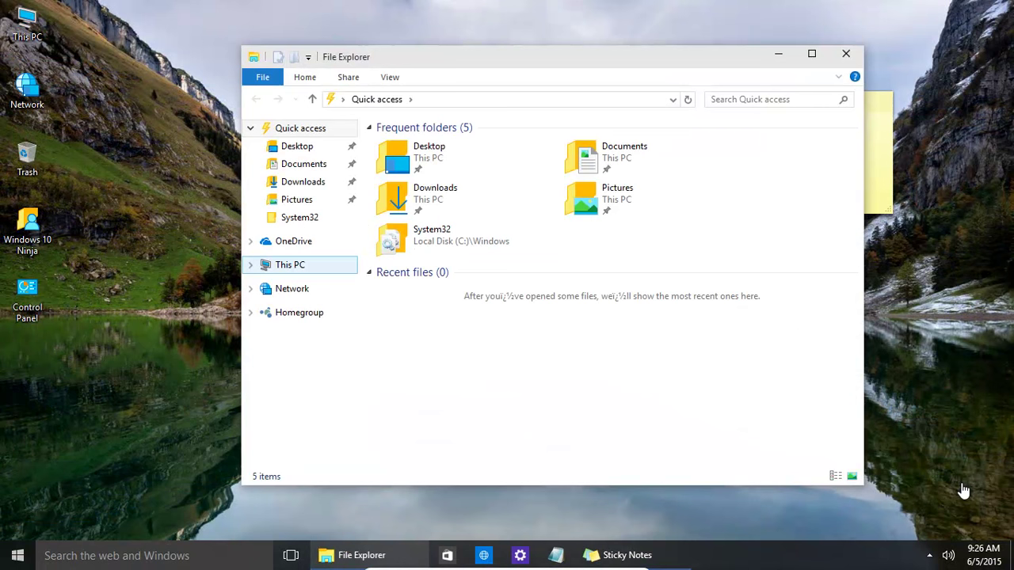
{"action": "key", "text": "Tab"}
{"action": "key", "text": "l"}
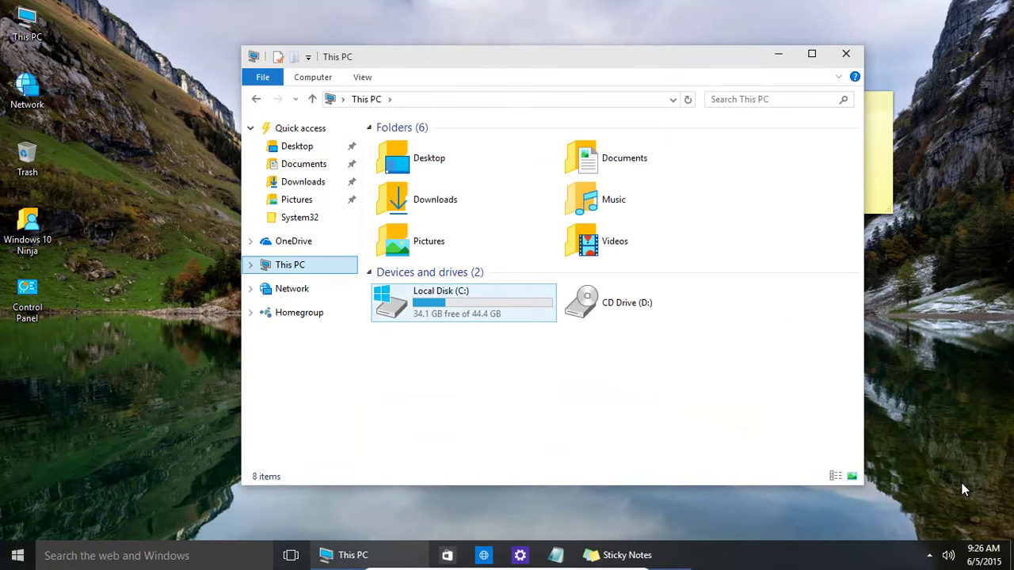
{"action": "key", "text": "Return"}
{"action": "key", "text": "w"}
{"action": "key", "text": "Return"}
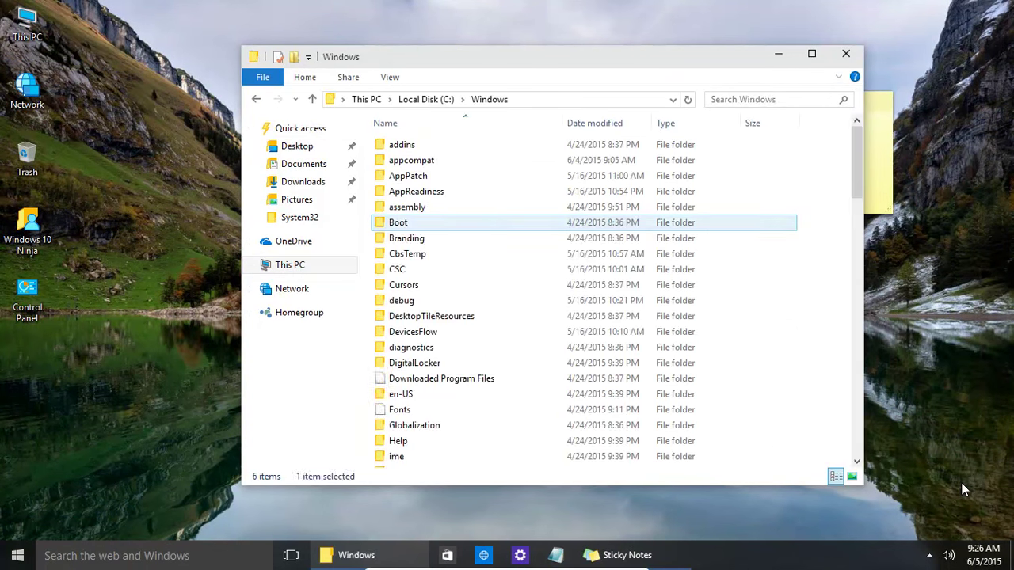
Step: Create a shortcut to the notepad application from the Windows folder, placing it on the desktop
{"action": "type", "text": "cscsetup"}
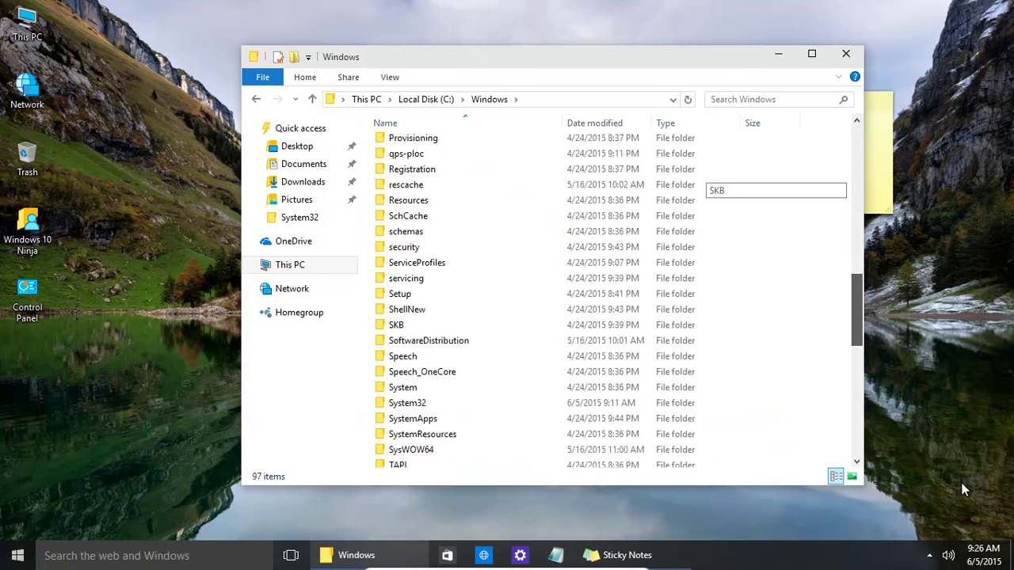
{"action": "type", "text": "bootstatprofessionalsetupactsystemwindowsupdate_au_deprecatedwrite"}
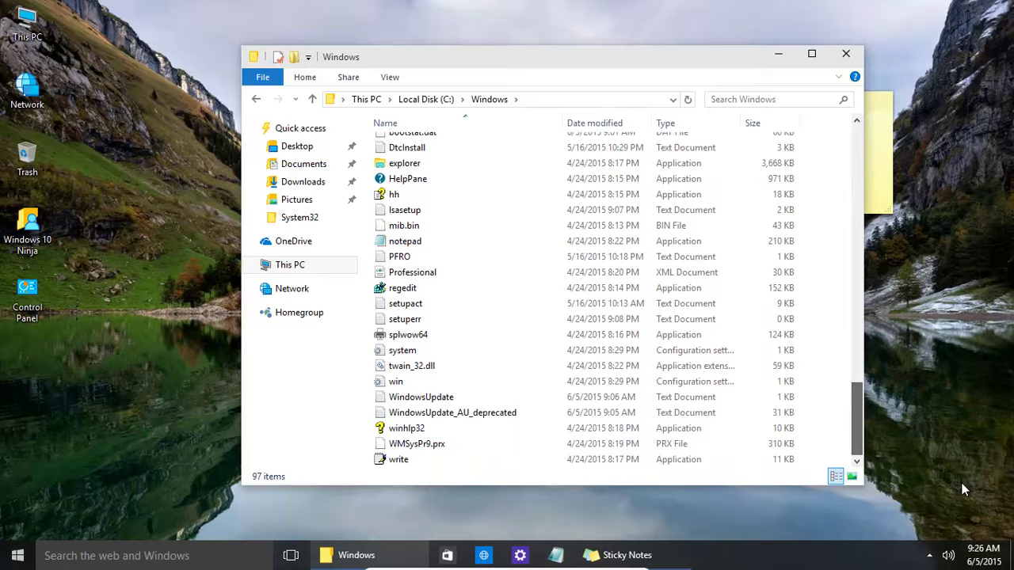
{"action": "type", "text": "mibnotepad"}
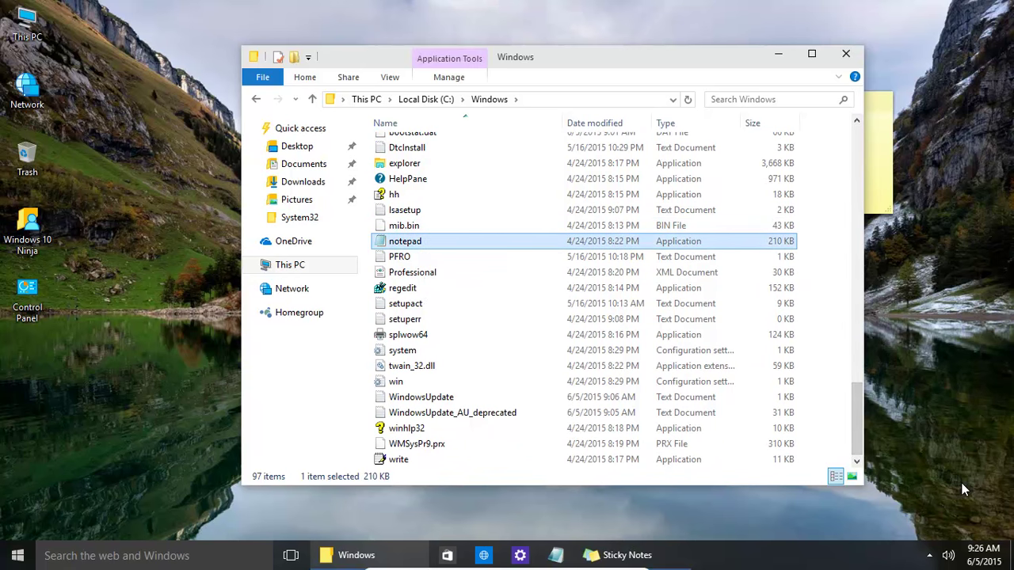
{"action": "key", "text": "shift+F10"}
{"action": "key", "text": "Down"}
{"action": "key", "text": "Down"}
{"action": "key", "text": "Down"}
{"action": "key", "text": "Down"}
{"action": "key", "text": "Down"}
{"action": "key", "text": "Down"}
{"action": "key", "text": "Down"}
{"action": "key", "text": "Down"}
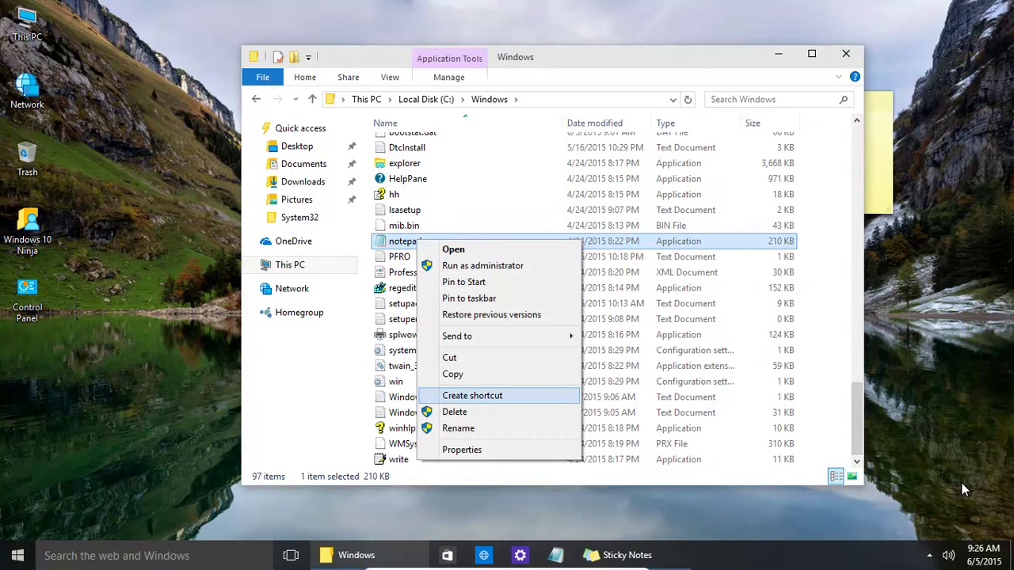
{"action": "key", "text": "Return"}
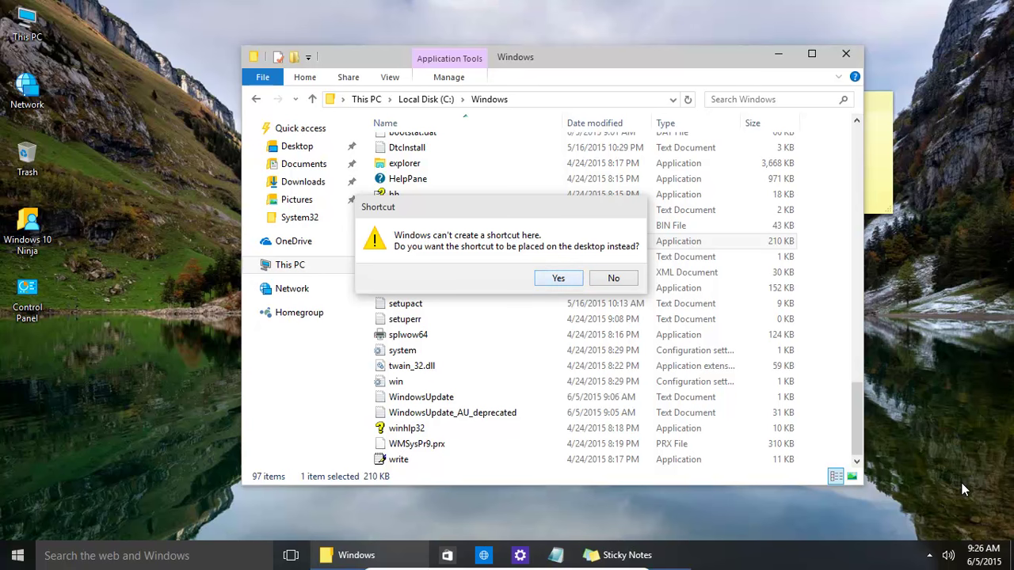
{"action": "key", "text": "Return"}
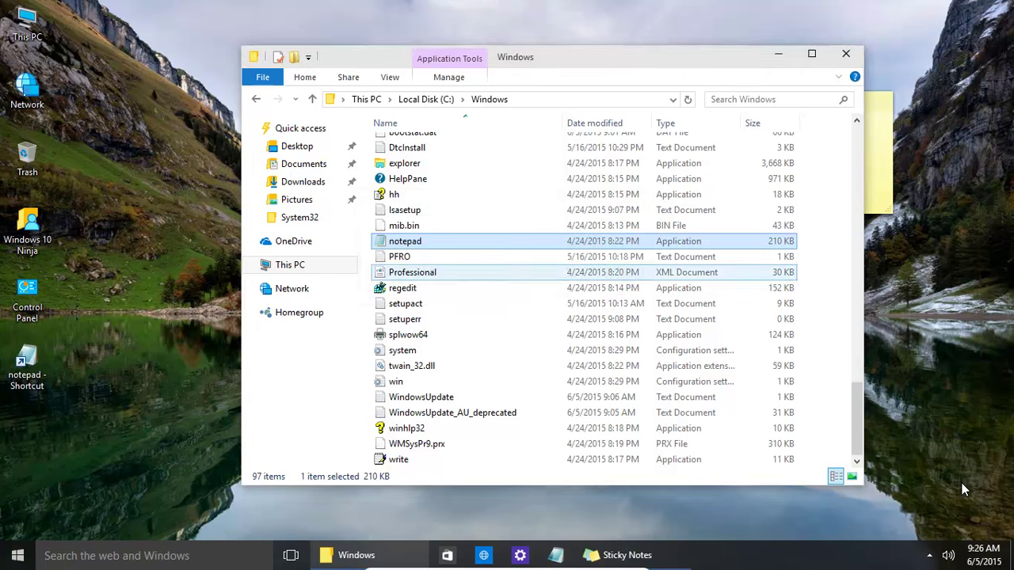
Step: Launch Notepad from its new desktop shortcut, and close the Notepad and File Explorer windows
{"action": "key", "text": "Return"}
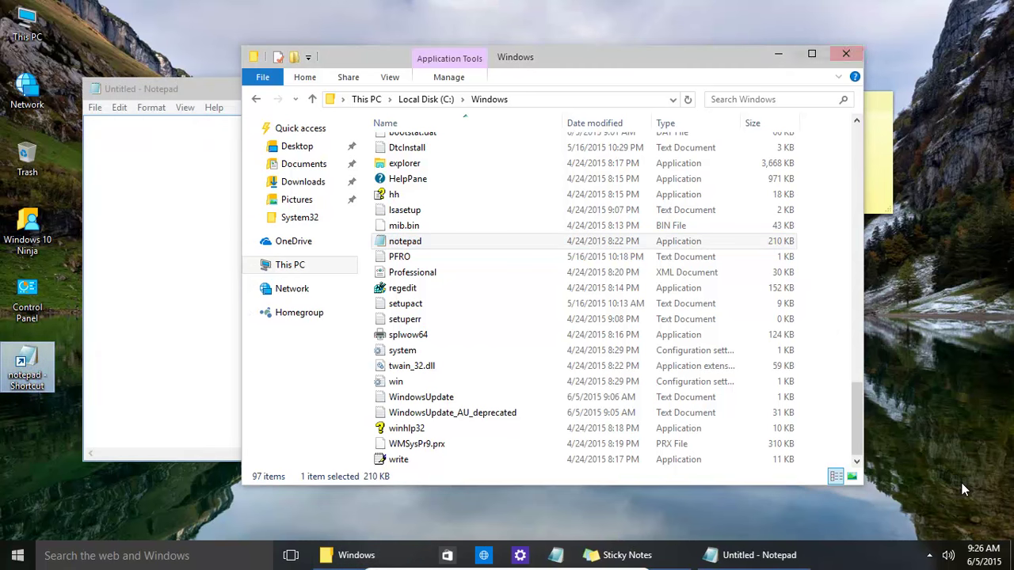
{"action": "key", "text": "alt+F4"}
{"action": "key", "text": "alt+F4"}
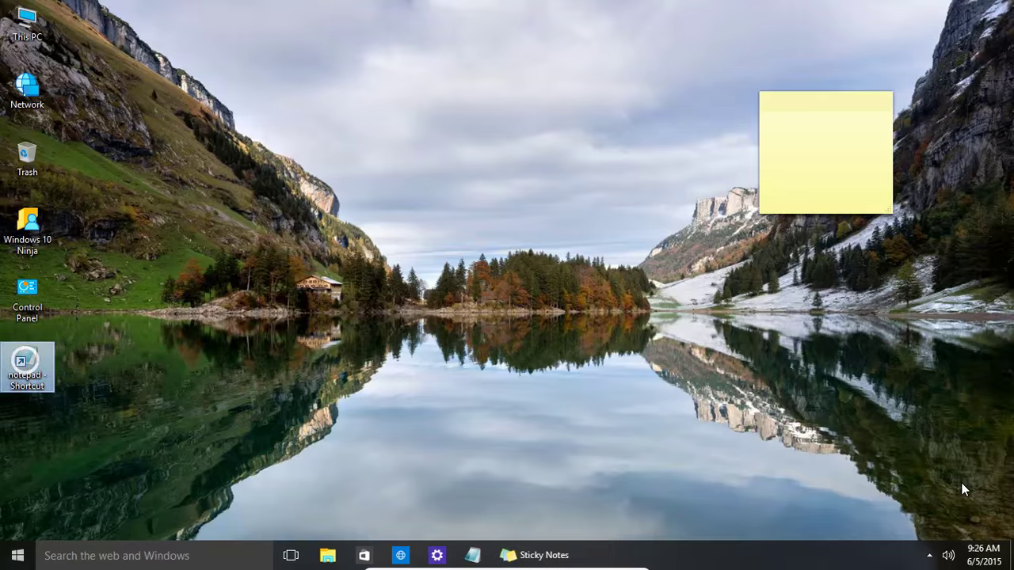
Step: Open the properties of the notepad desktop shortcut and start browsing for another icon file
{"action": "key", "text": "shift+F10"}
{"action": "key", "text": "Up"}
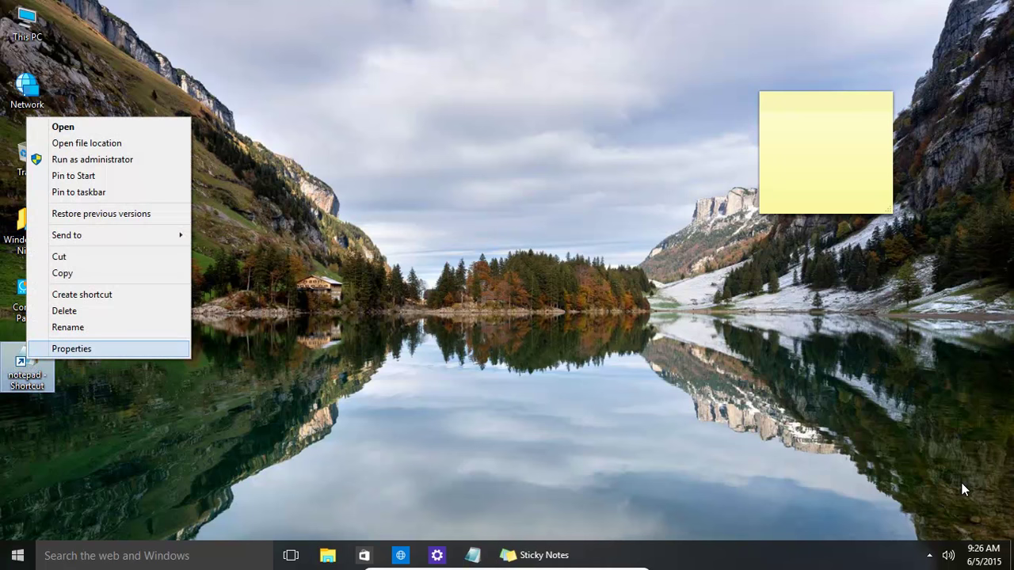
{"action": "key", "text": "Return"}
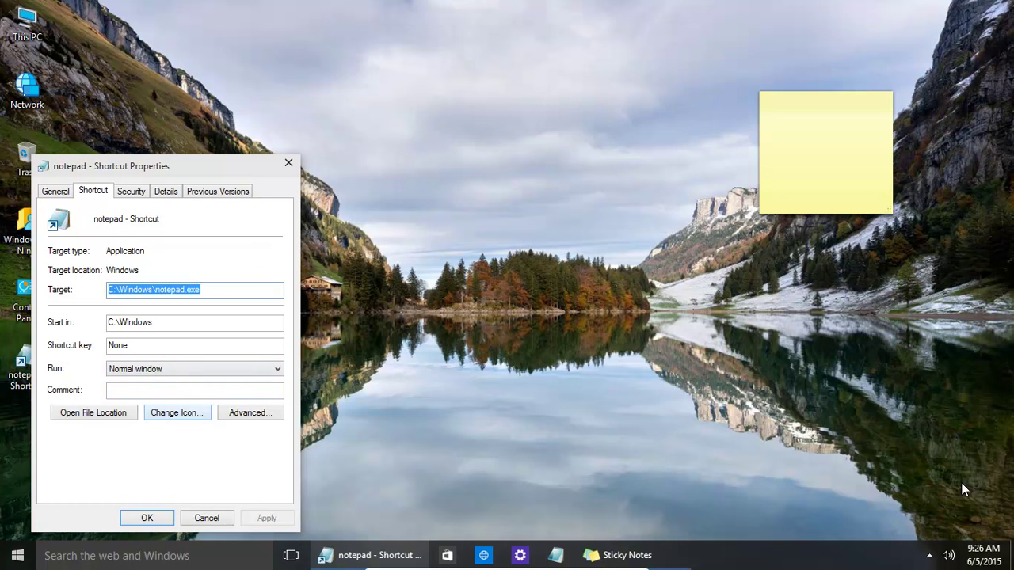
{"action": "key", "text": "alt+c"}
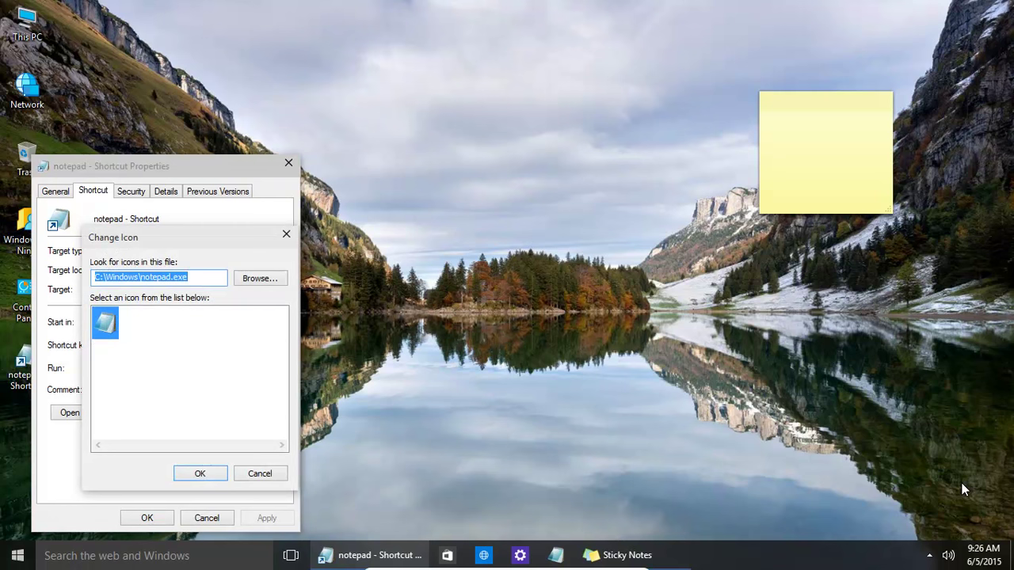
{"action": "key", "text": "alt+b"}
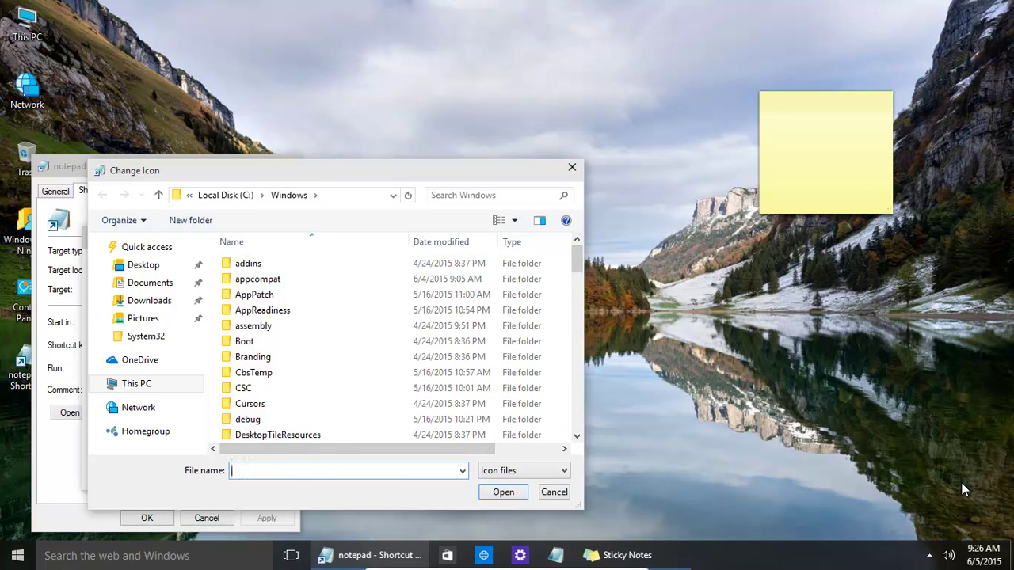
Step: Load %systemroot%\System32\shell32.dll as the icon source for the notepad shortcut
{"action": "type", "text": "%systemroot%\\"}
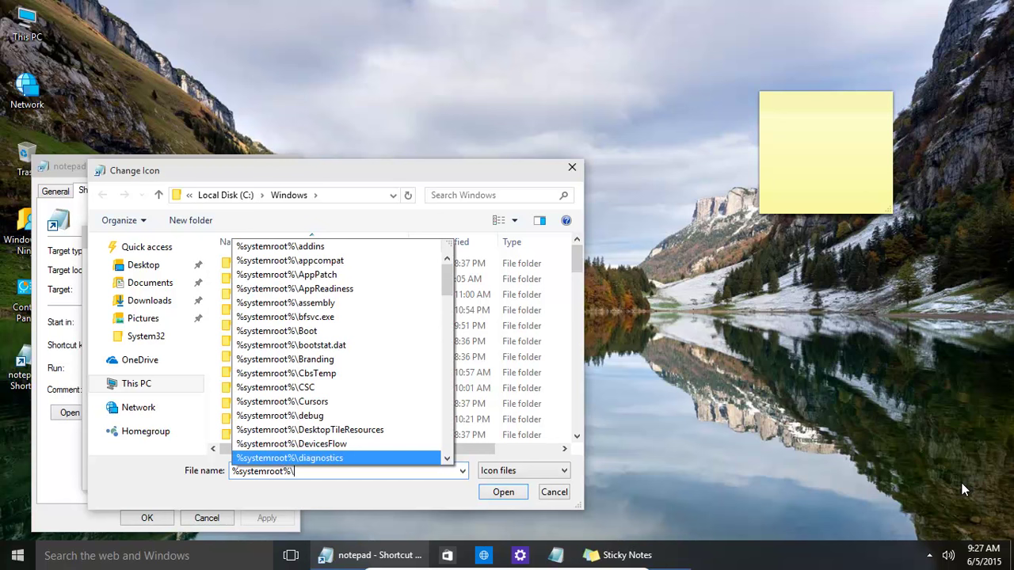
{"action": "type", "text": "sys"}
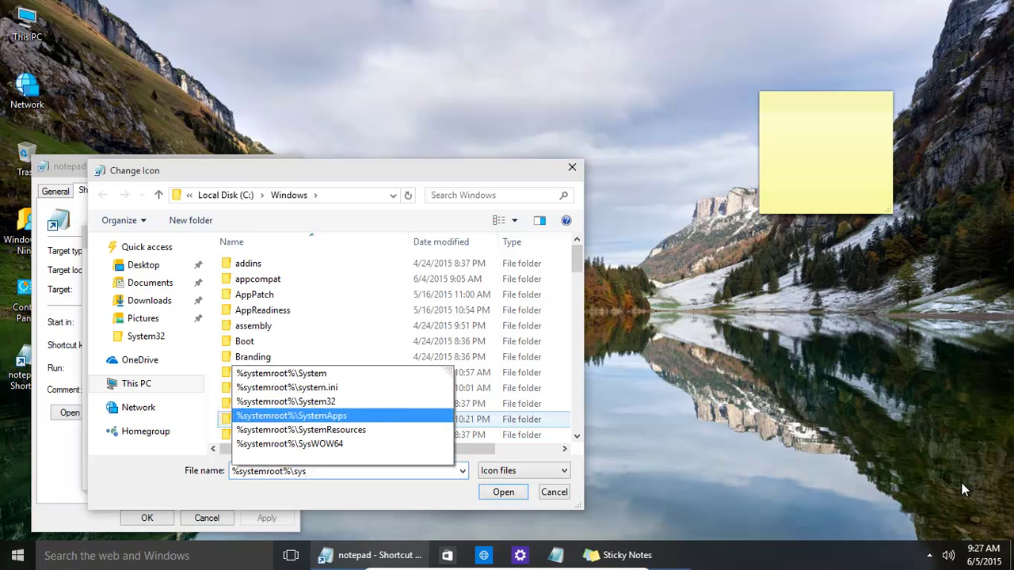
{"action": "key", "text": "Return"}
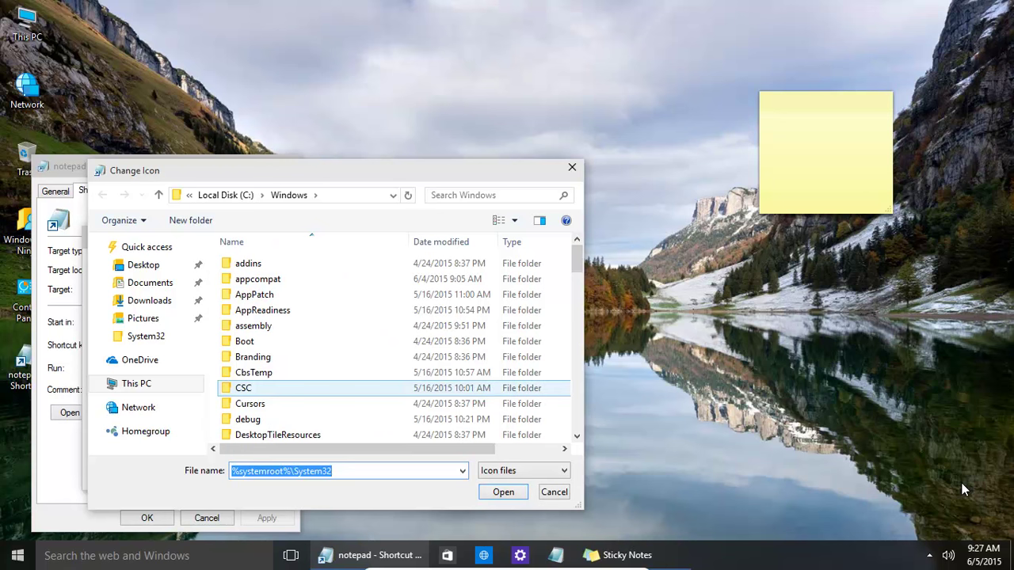
{"action": "key", "text": "End"}
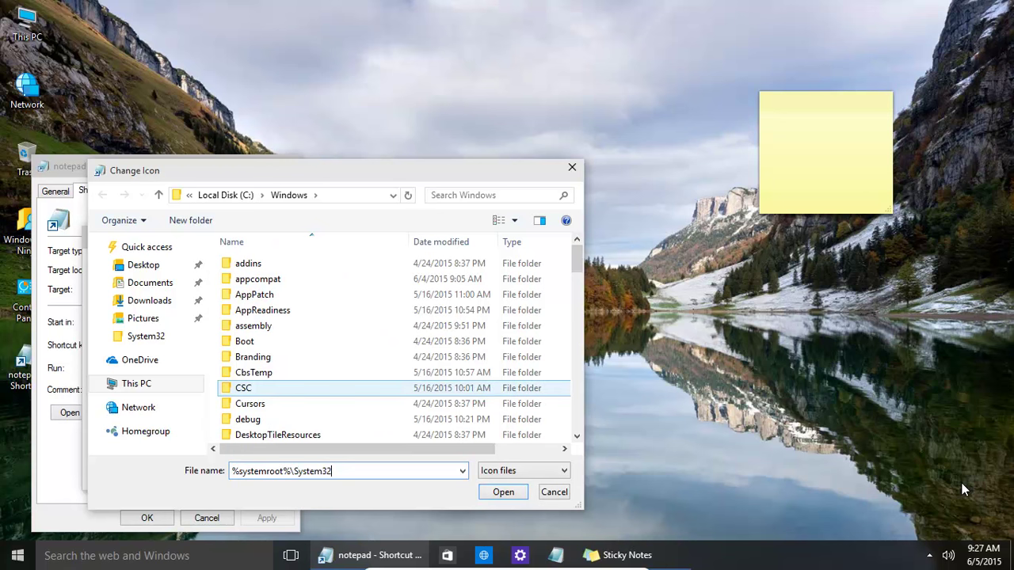
{"action": "type", "text": "\\she"}
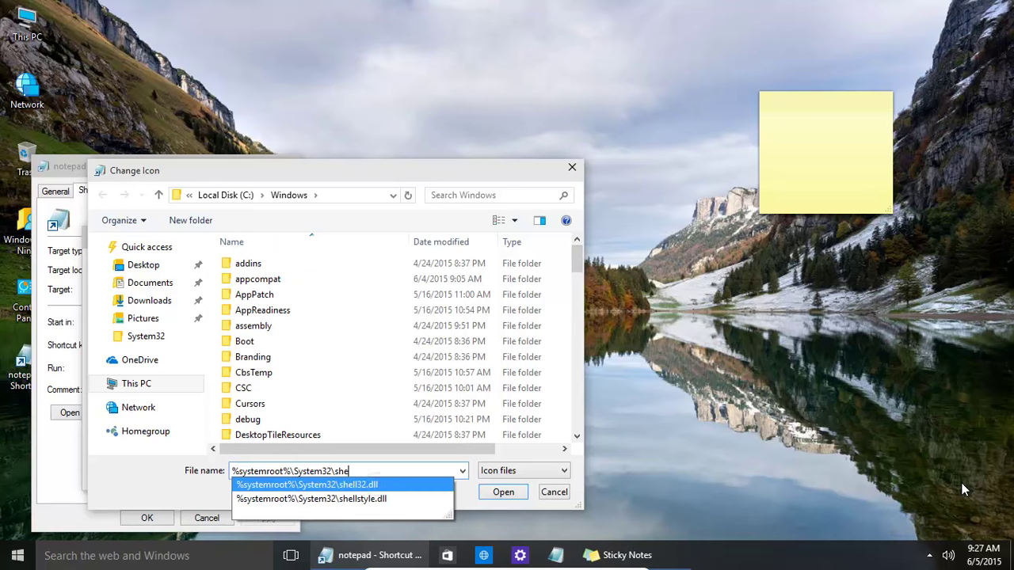
{"action": "key", "text": "Return"}
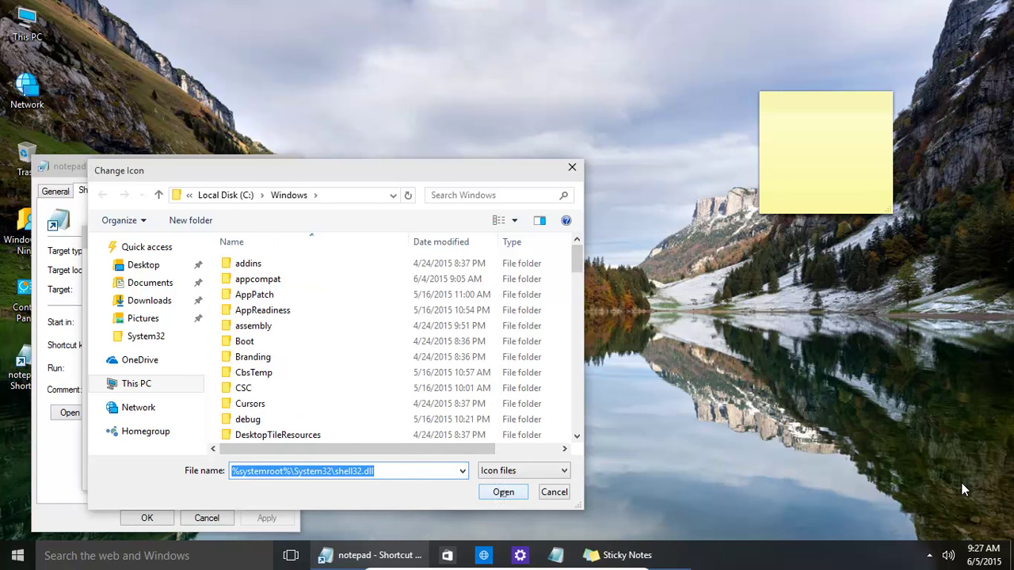
{"action": "key", "text": "Return"}
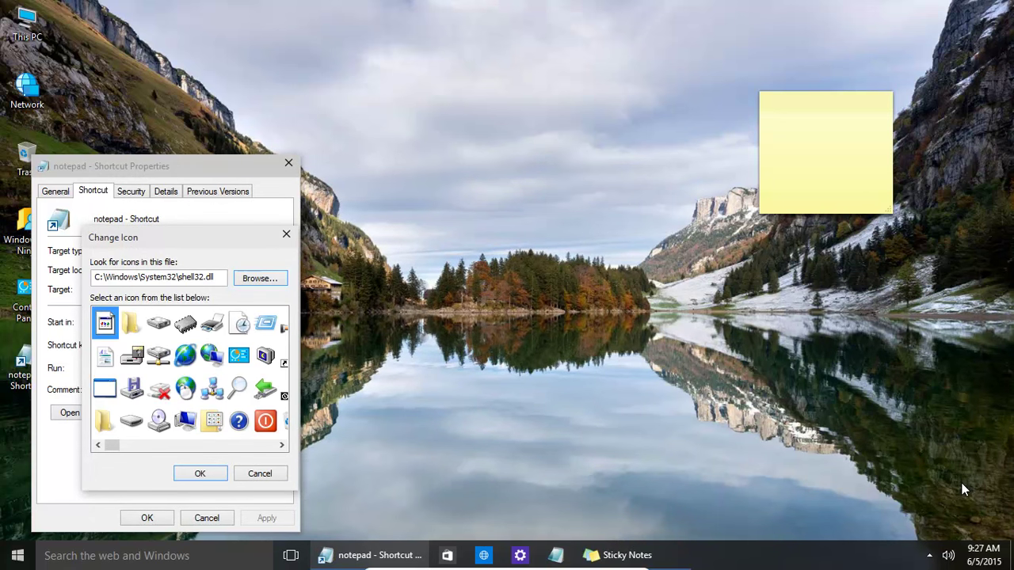
Step: Assign the clipboard icon from shell32.dll to the notepad shortcut and save its properties
{"action": "key", "text": "Page_Down"}
{"action": "key", "text": "Page_Down"}
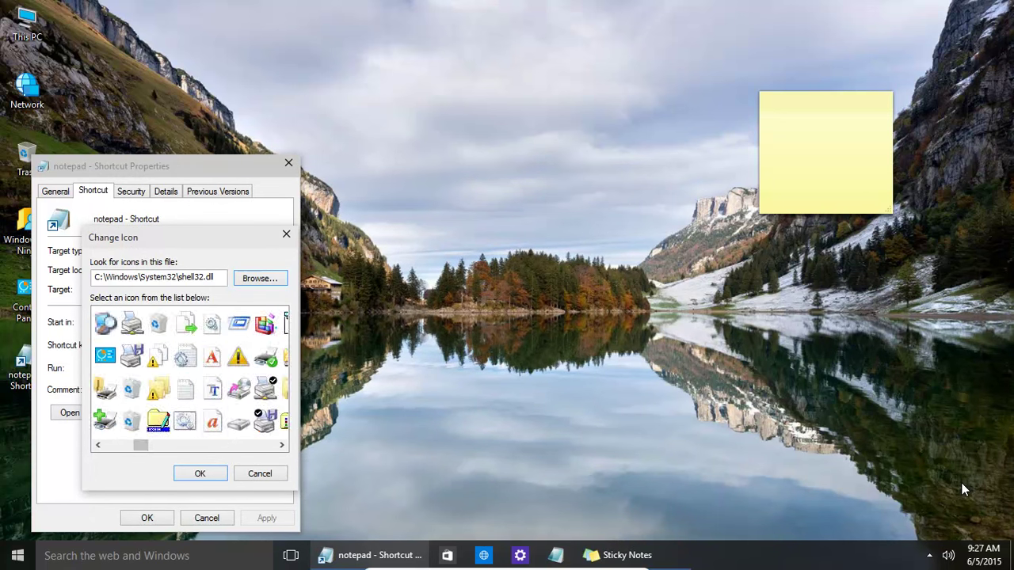
{"action": "key", "text": "Page_Down"}
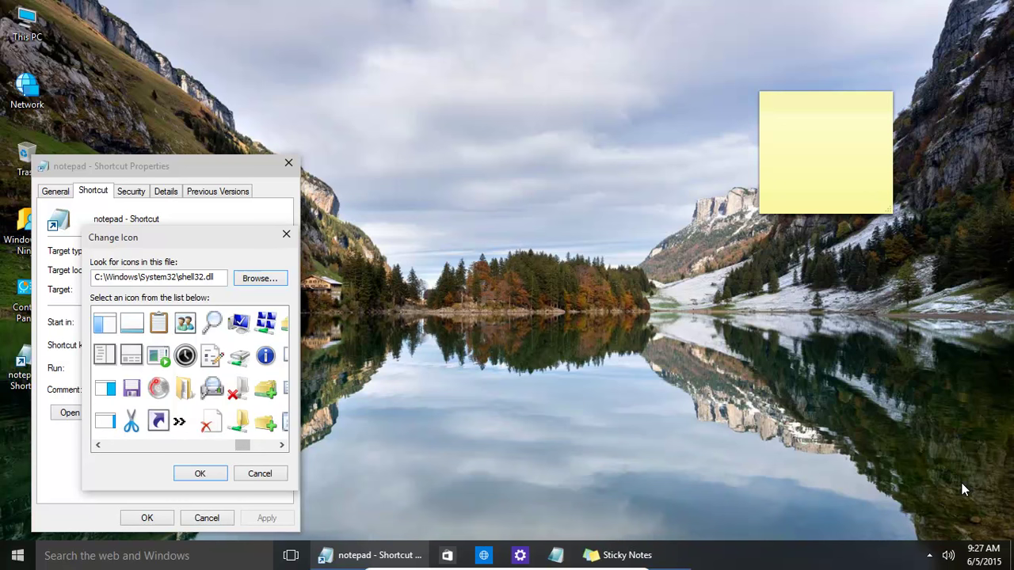
{"action": "key", "text": "Down"}
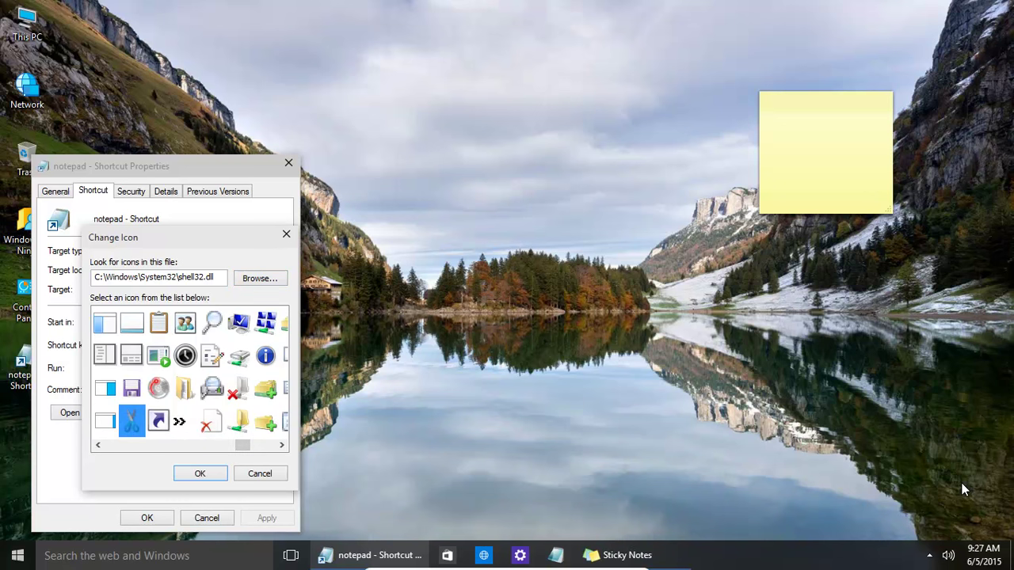
{"action": "key", "text": "Up"}
{"action": "key", "text": "Up"}
{"action": "key", "text": "Up"}
{"action": "key", "text": "Right"}
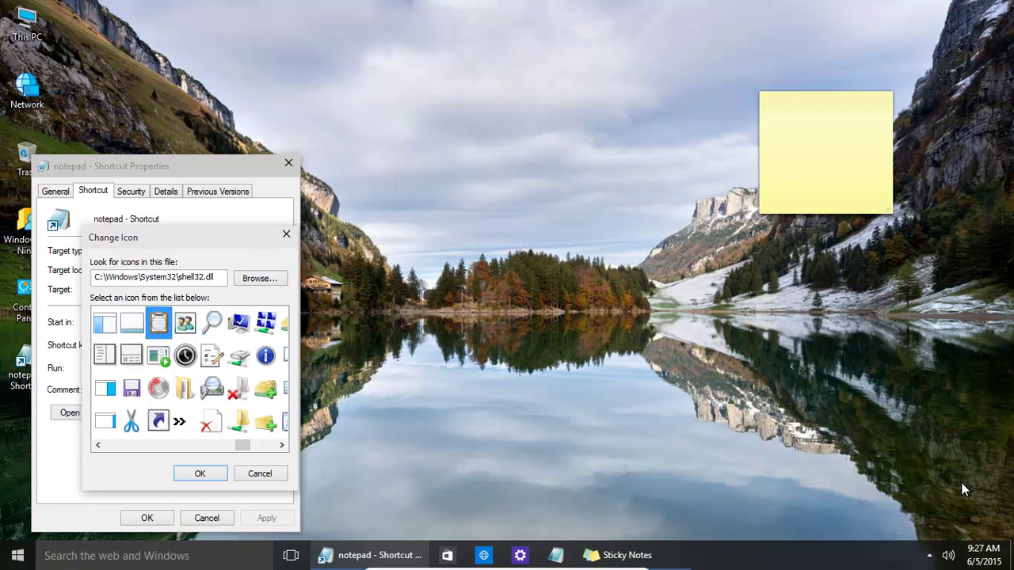
{"action": "key", "text": "Return"}
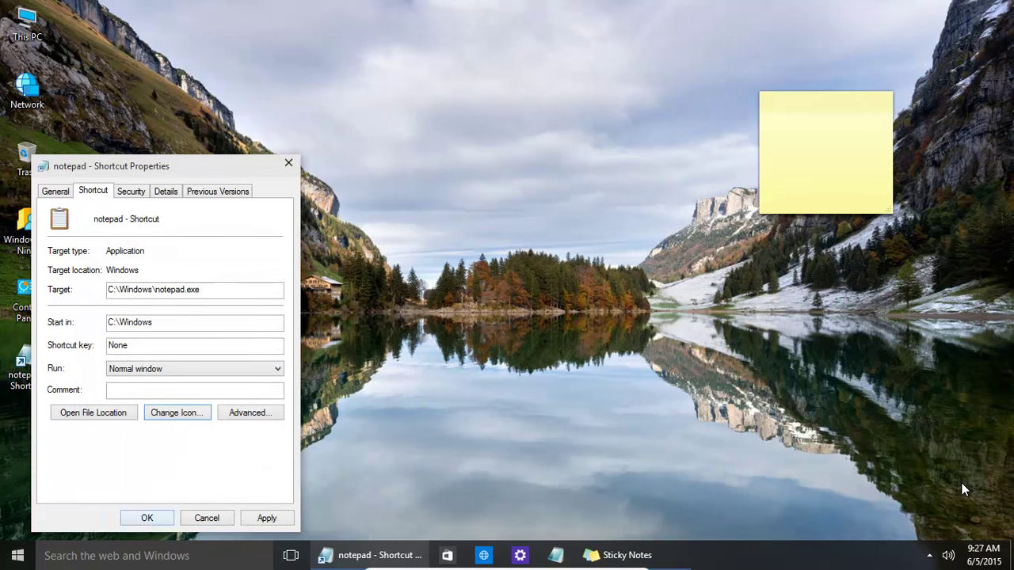
{"action": "key", "text": "Return"}
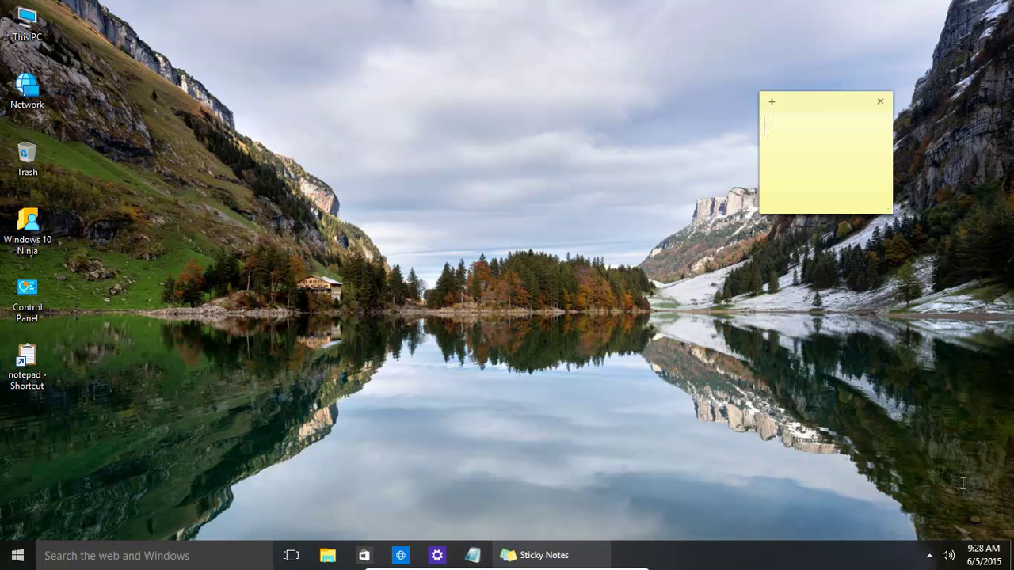
Step: Search for "sticky" to launch Sticky Notes, and pin the program to the taskbar
{"action": "key", "text": "super"}
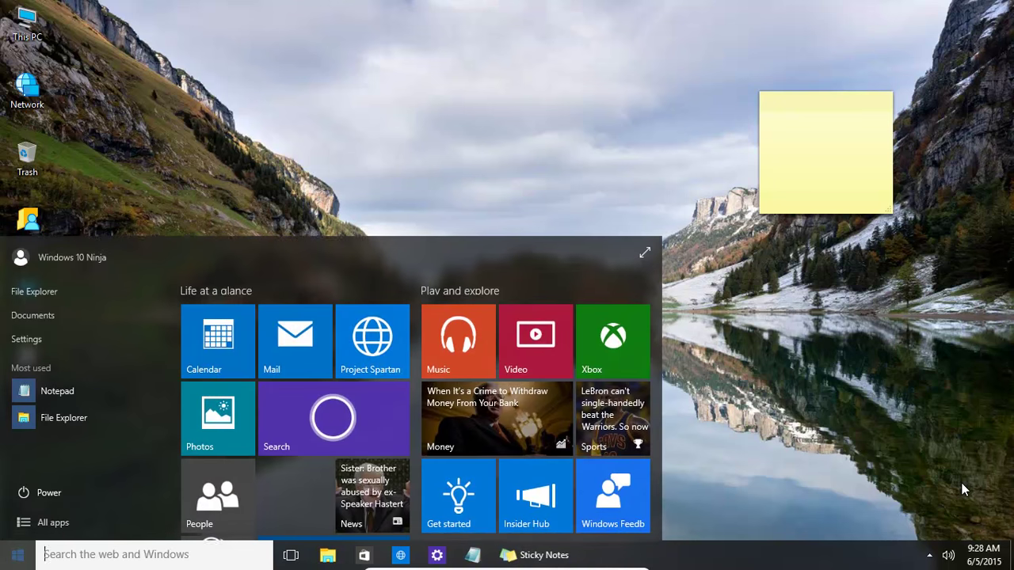
{"action": "type", "text": "sticky"}
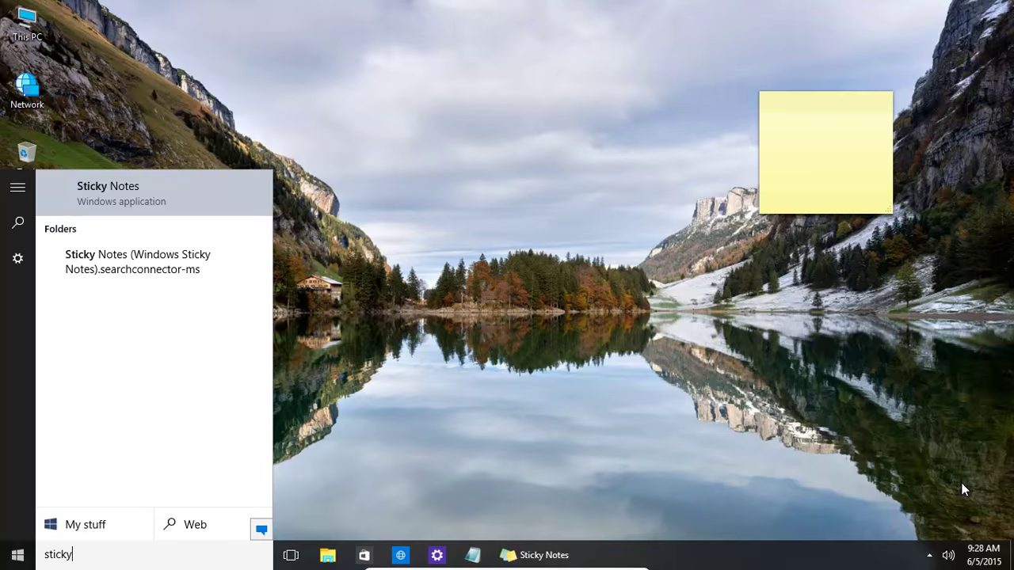
{"action": "key", "text": "Return"}
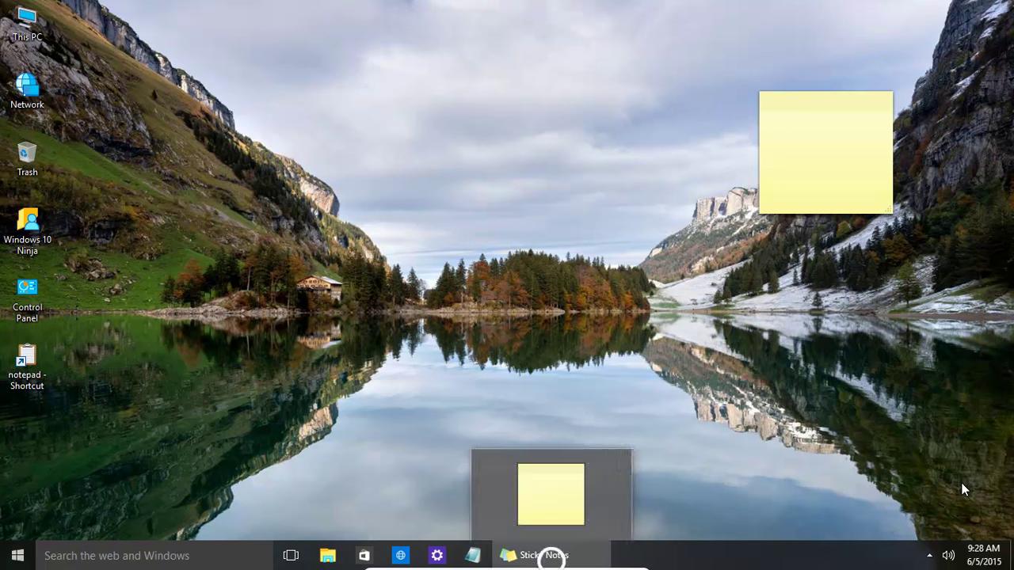
{"action": "right_click", "coordinate": [544, 555]}
{"action": "key", "text": "Up"}
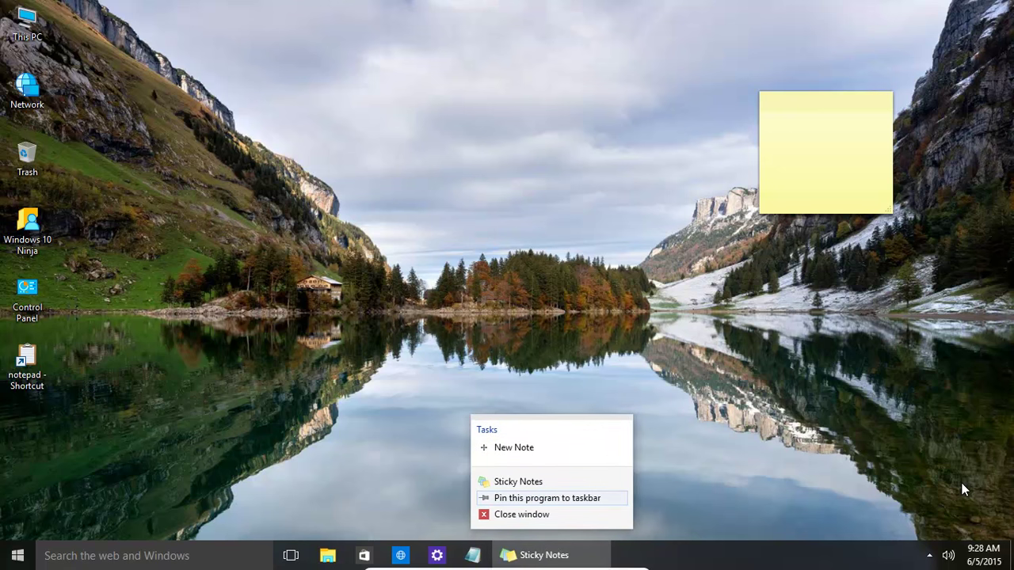
{"action": "key", "text": "Return"}
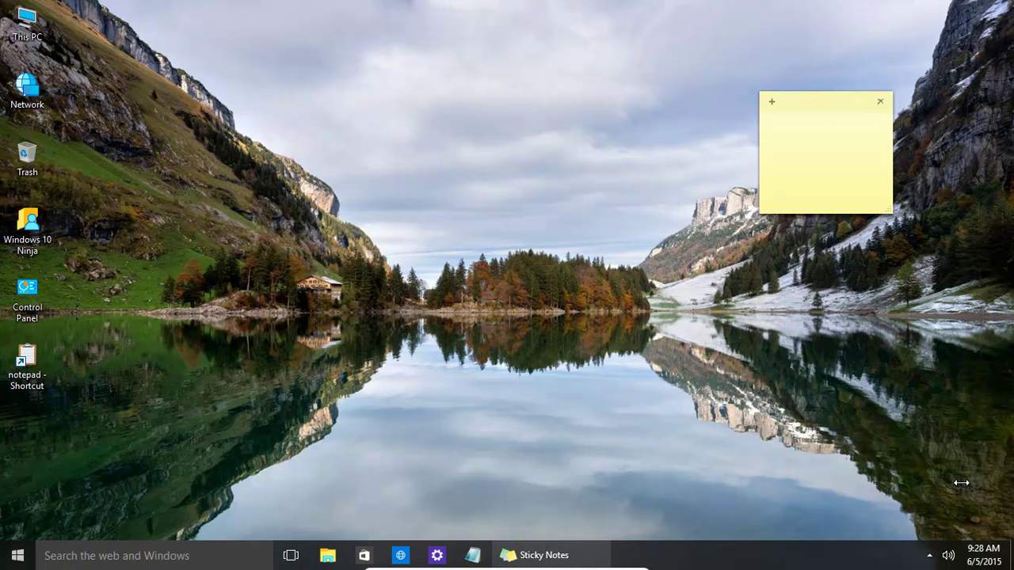
Step: Widen the sticky note to about twice its width by extending its left edge, and enter the text "dfgdgdfgsdf"
{"action": "left_click", "coordinate": [961, 482]}
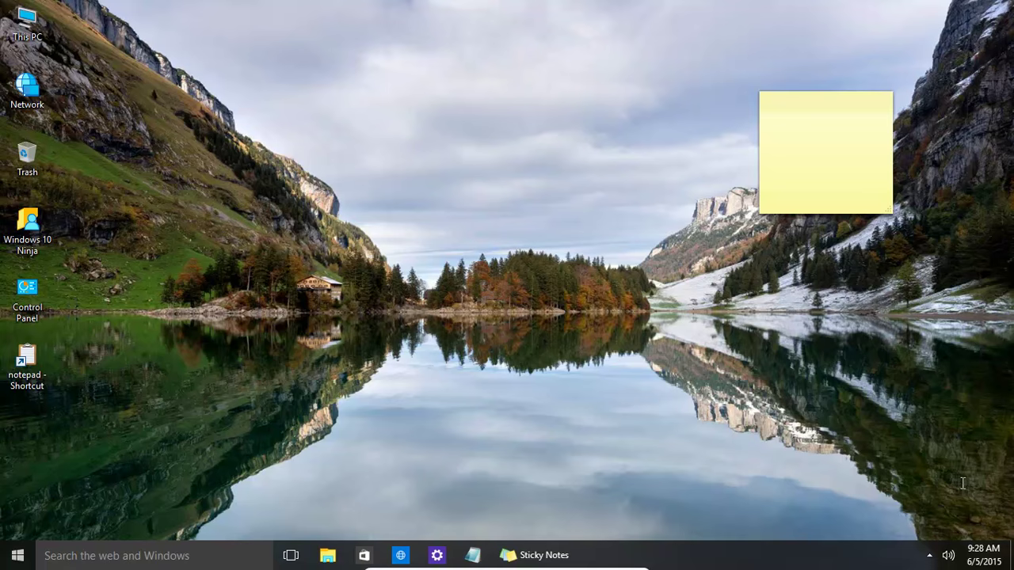
{"action": "left_click_drag", "start_coordinate": [759, 156], "coordinate": [614, 156]}
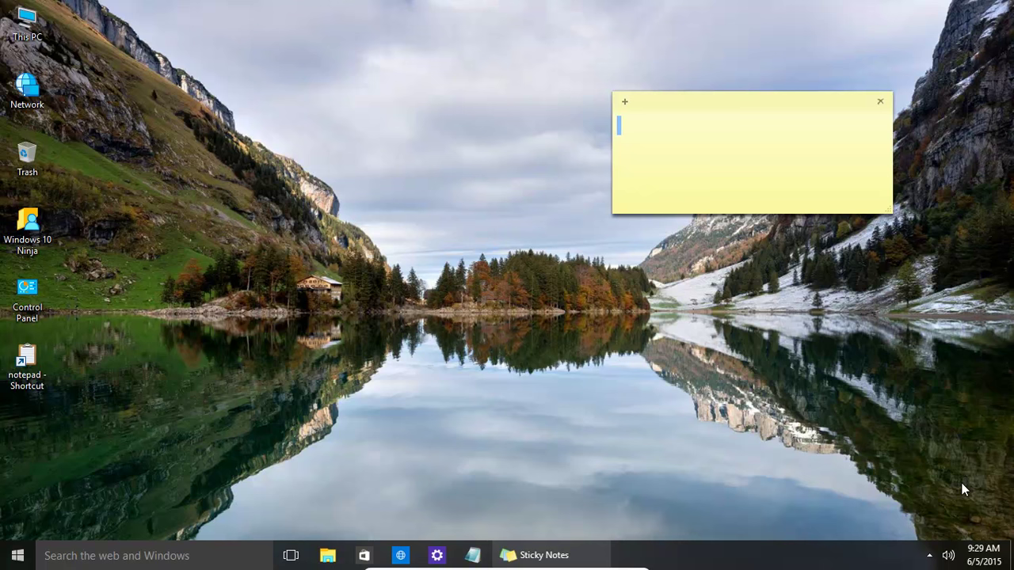
{"action": "type", "text": "dfgdgdfgsdf"}
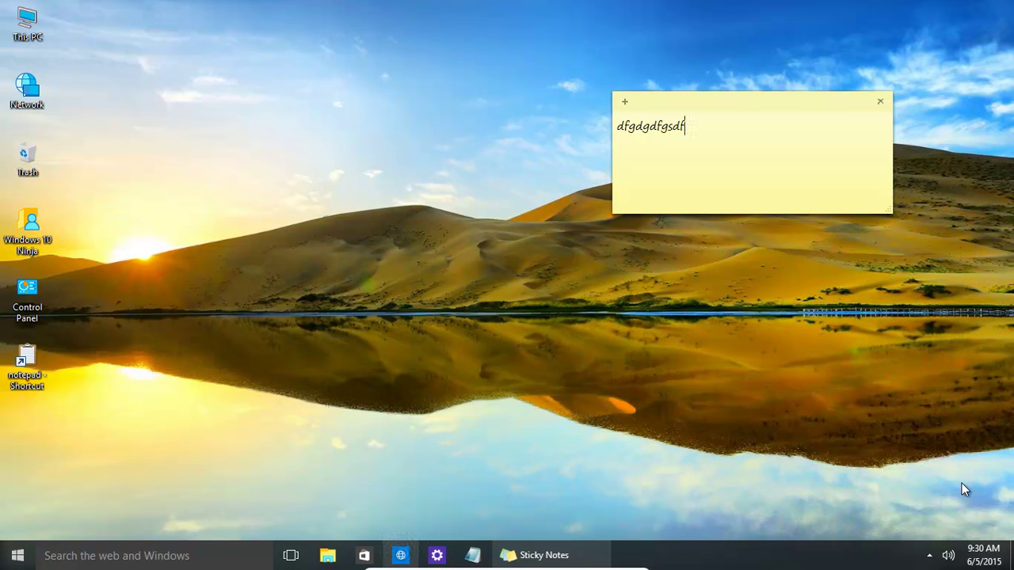
Step: Switch to Project Spartan, search Google for "microsoft themes" and open the Windows Themes page
{"action": "key", "text": "Return"}
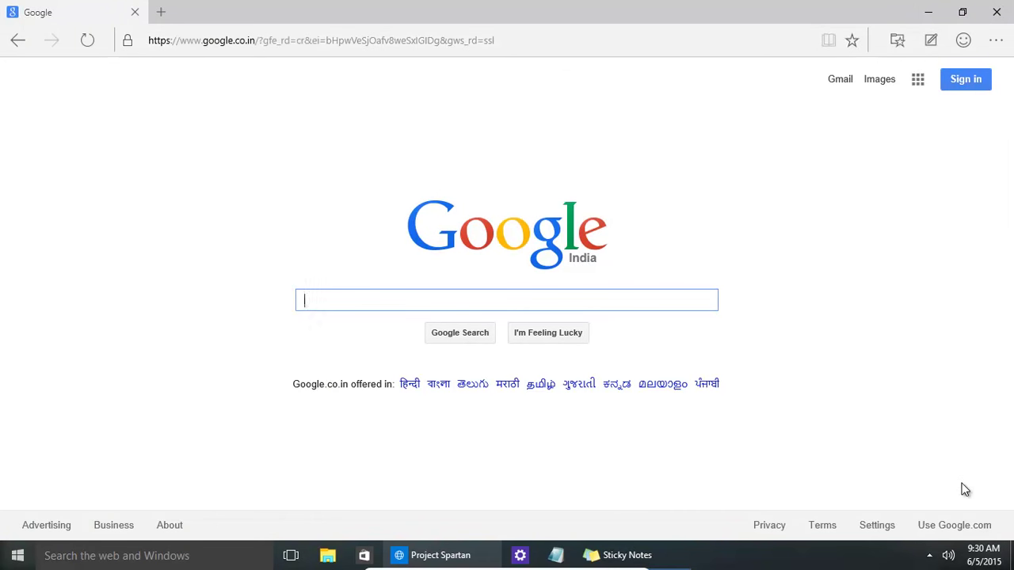
{"action": "type", "text": "microsoft"}
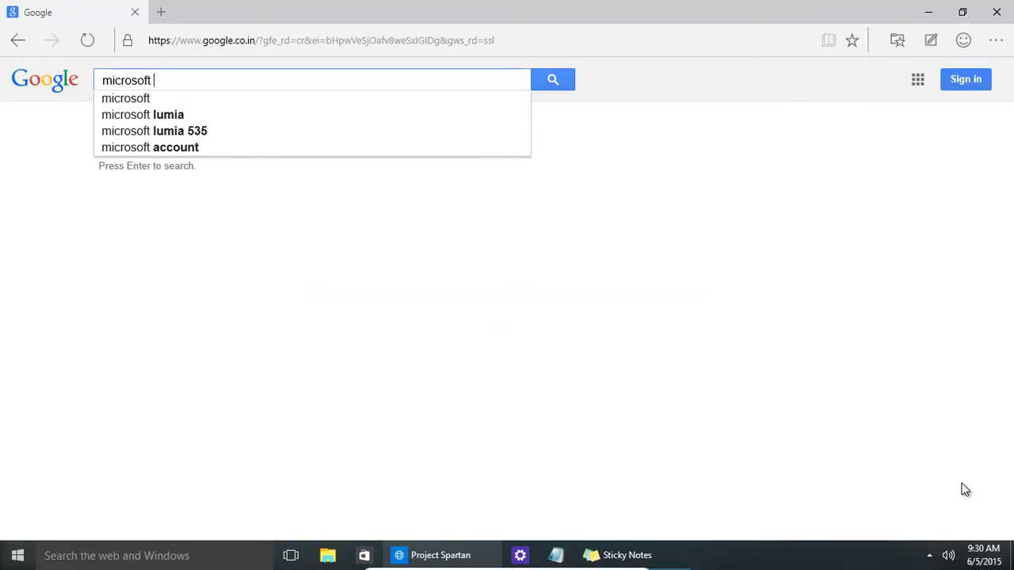
{"action": "type", "text": " themes"}
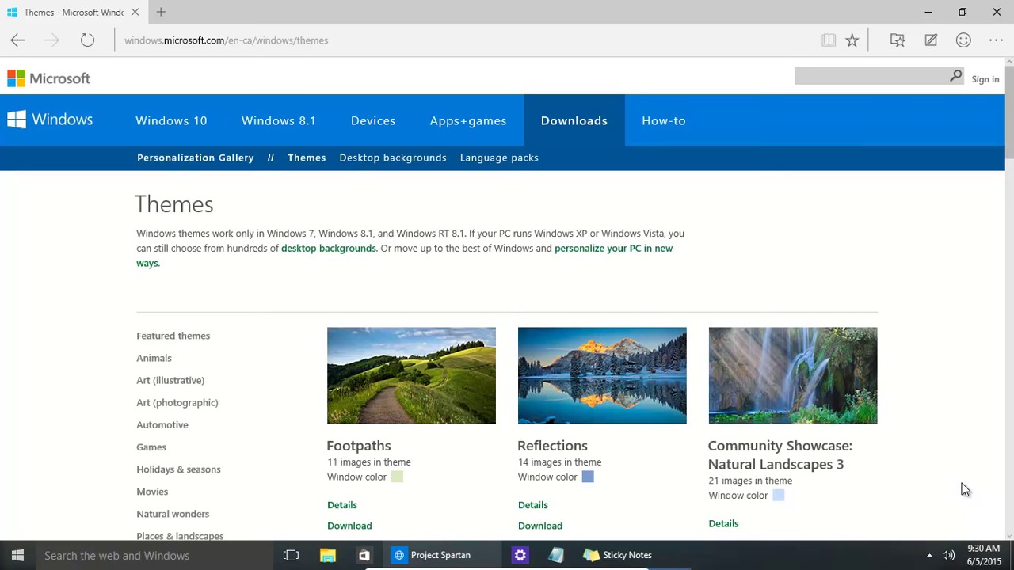
Step: Download the Beaches Panoramic theme, open PanoramicBeaches.deskthemepack to apply it, and close the Personalization window
{"action": "scroll", "coordinate": [965, 490], "scroll_direction": "down", "scroll_amount": 10}
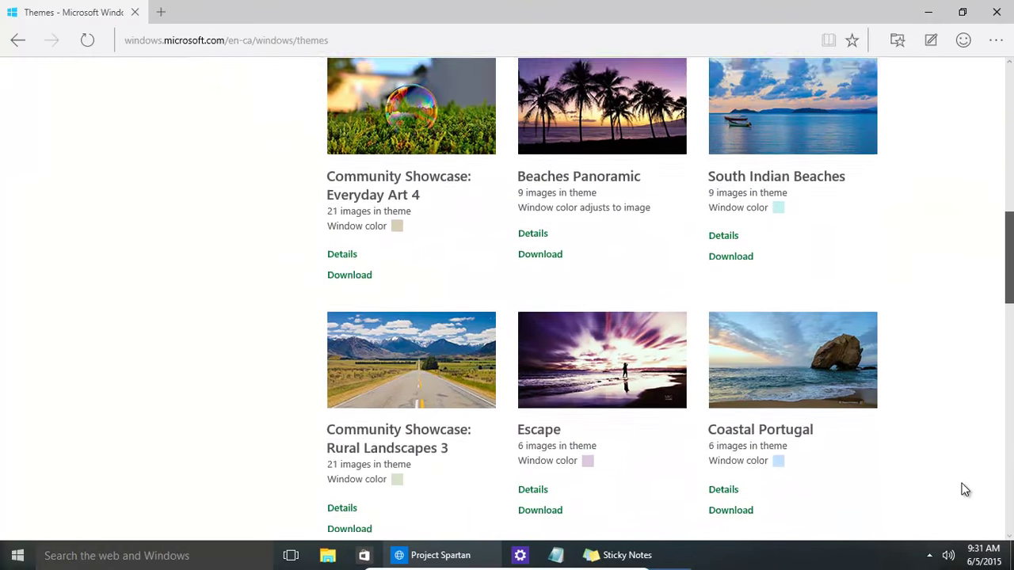
{"action": "scroll", "coordinate": [965, 489], "scroll_direction": "up", "scroll_amount": 2}
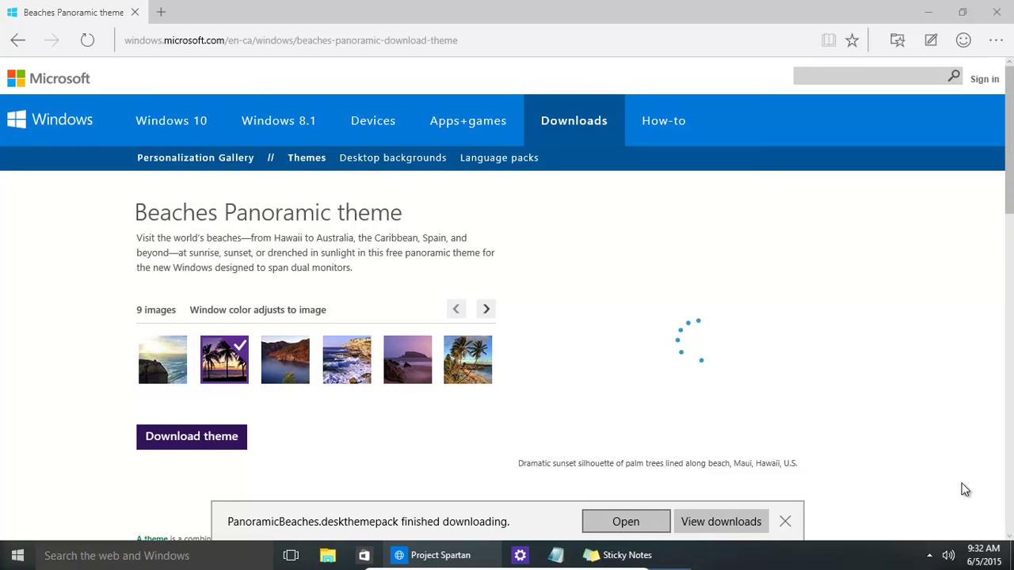
{"action": "key", "text": "Return"}
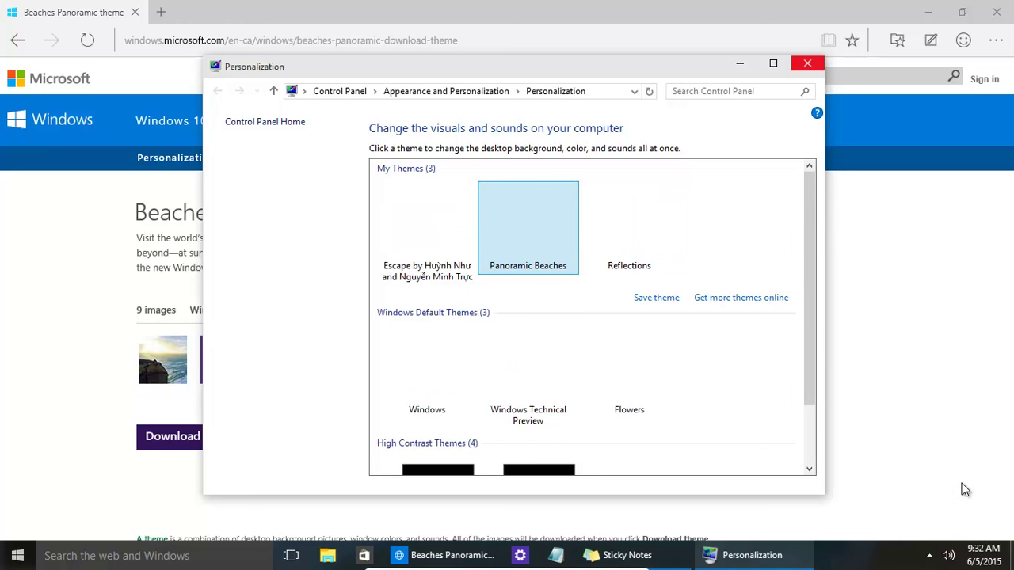
{"action": "key", "text": "alt+F4"}
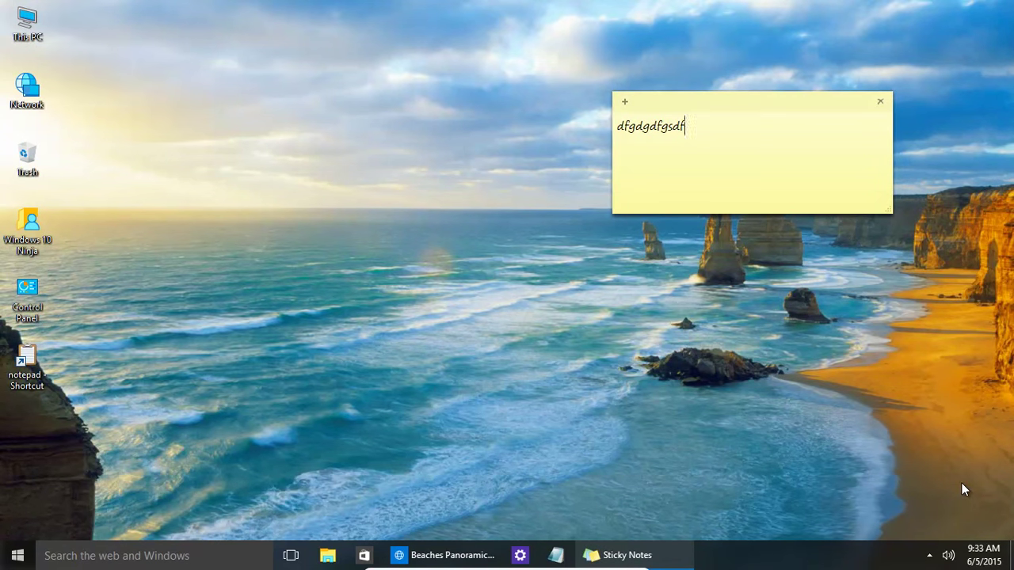
Step: Advance the desktop wallpaper from the rocky coast past the palm sunset to the next background of the Panoramic Beaches theme
{"action": "right_click", "coordinate": [475, 312]}
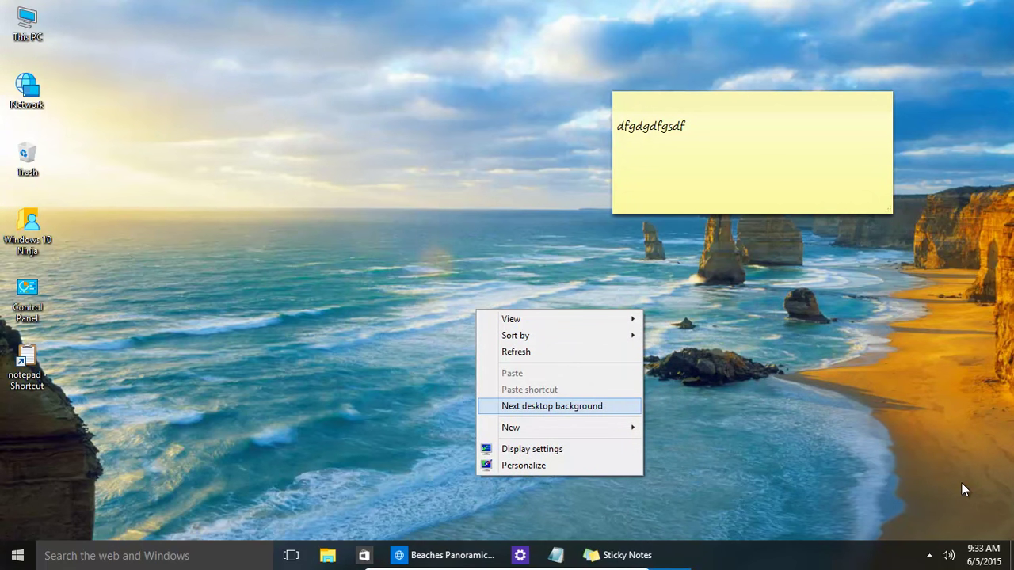
{"action": "key", "text": "Return"}
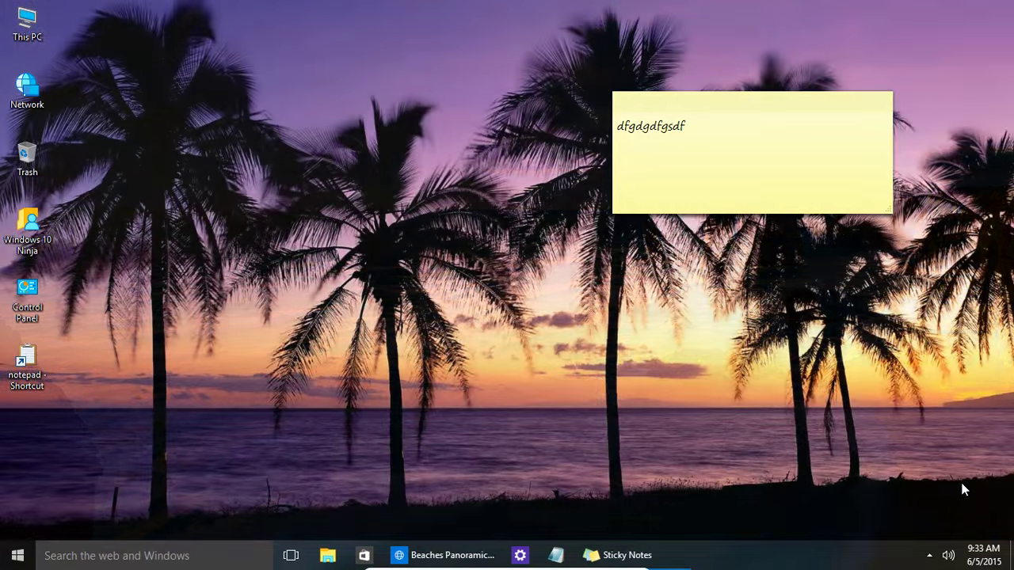
{"action": "right_click", "coordinate": [596, 222]}
{"action": "left_click", "coordinate": [673, 320]}
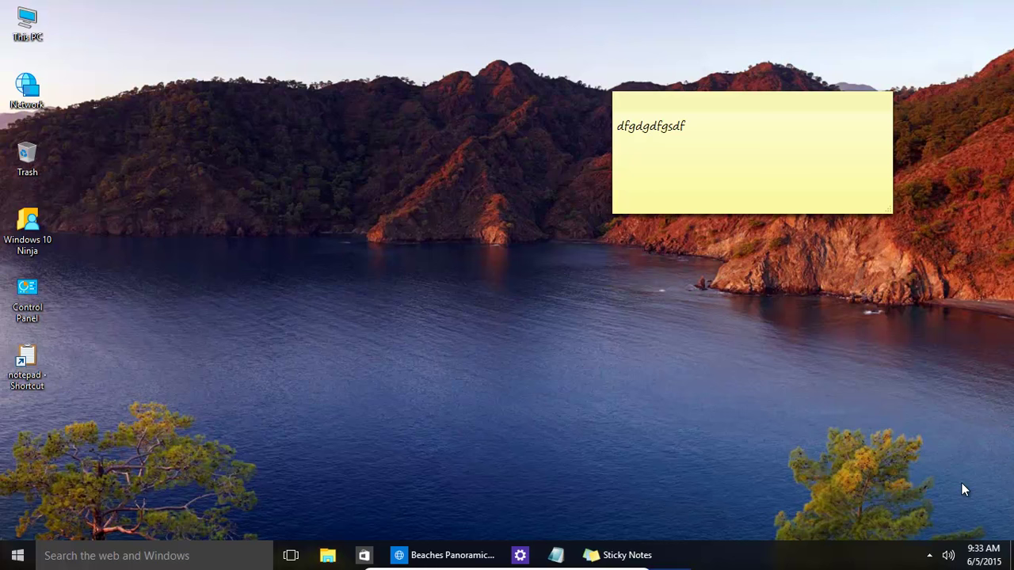
{"action": "key", "text": "w"}
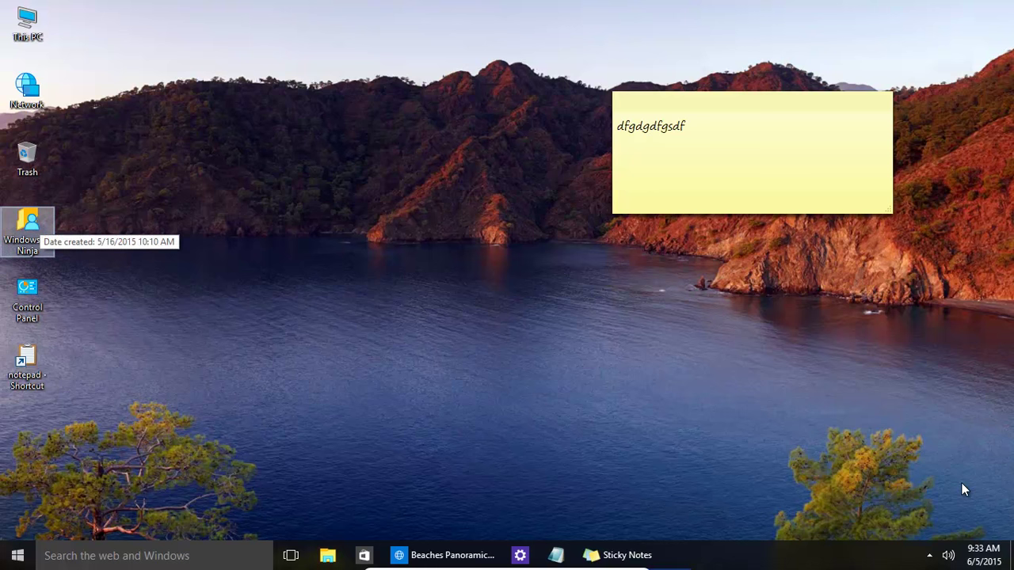
{"action": "left_click", "coordinate": [964, 490]}
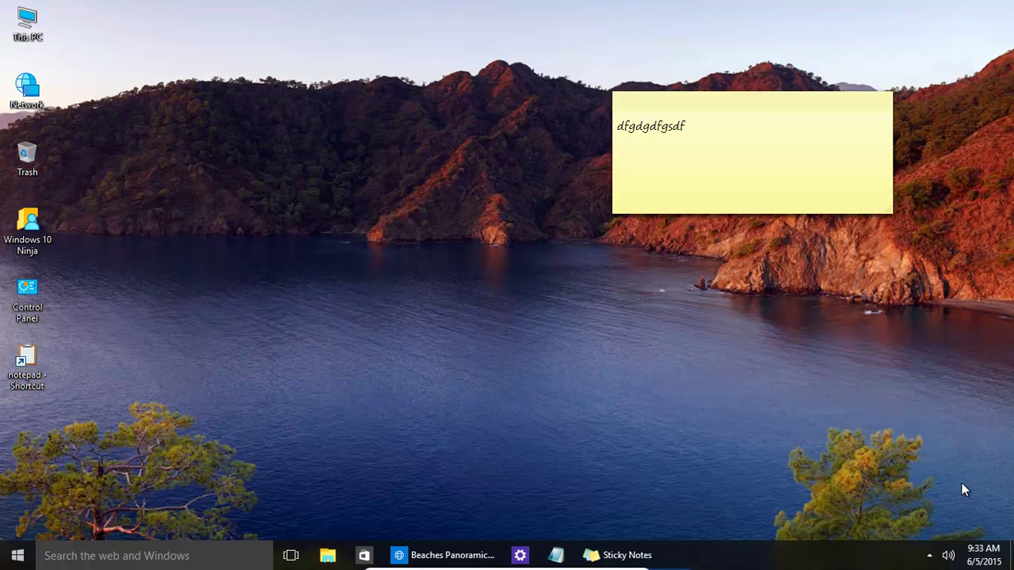
Step: Run mmsys.cpl to open the Sound settings, and show the sound scheme options
{"action": "key", "text": "super"}
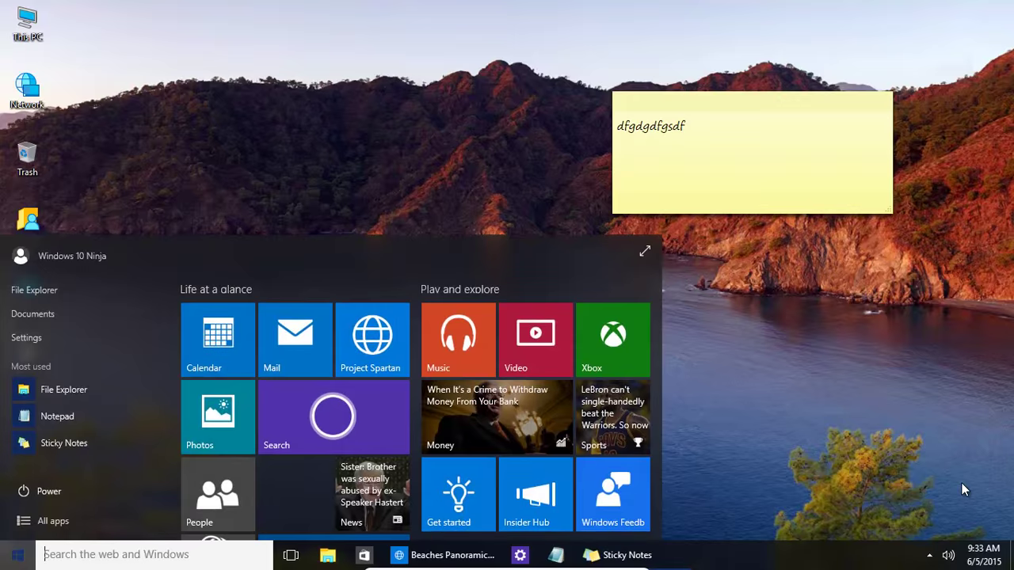
{"action": "type", "text": "m"}
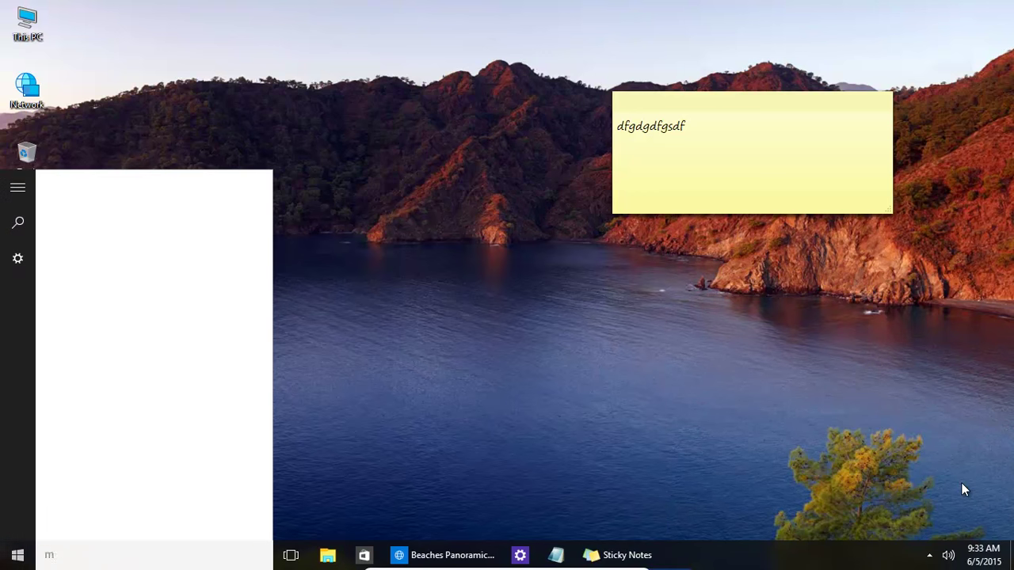
{"action": "type", "text": "msys"}
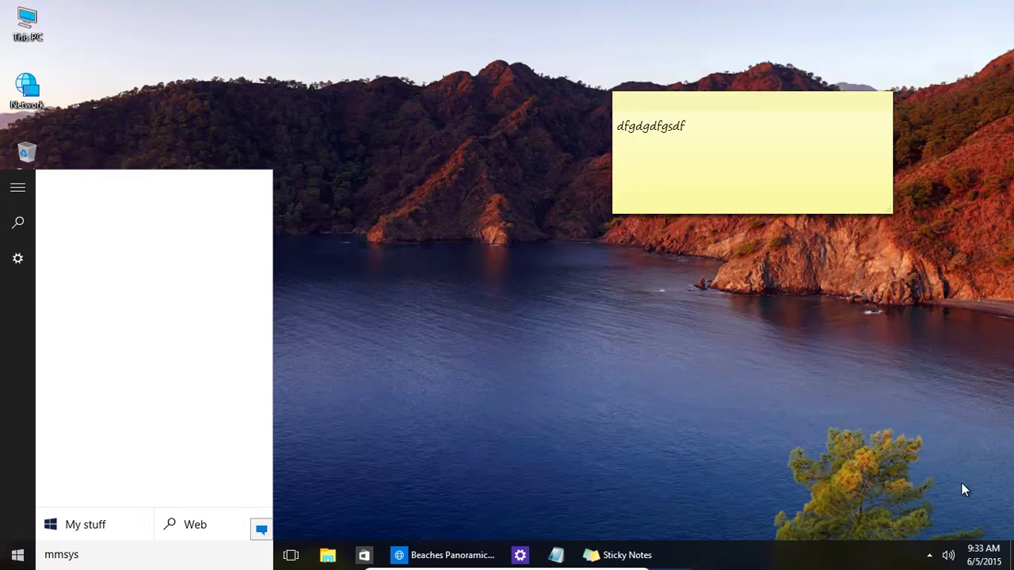
{"action": "type", "text": ".cpl"}
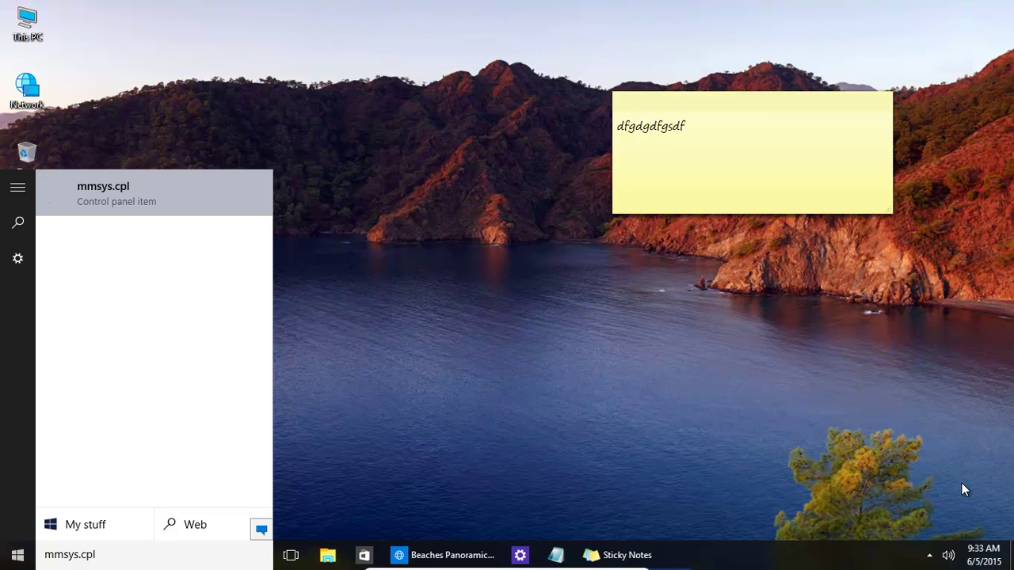
{"action": "key", "text": "Return"}
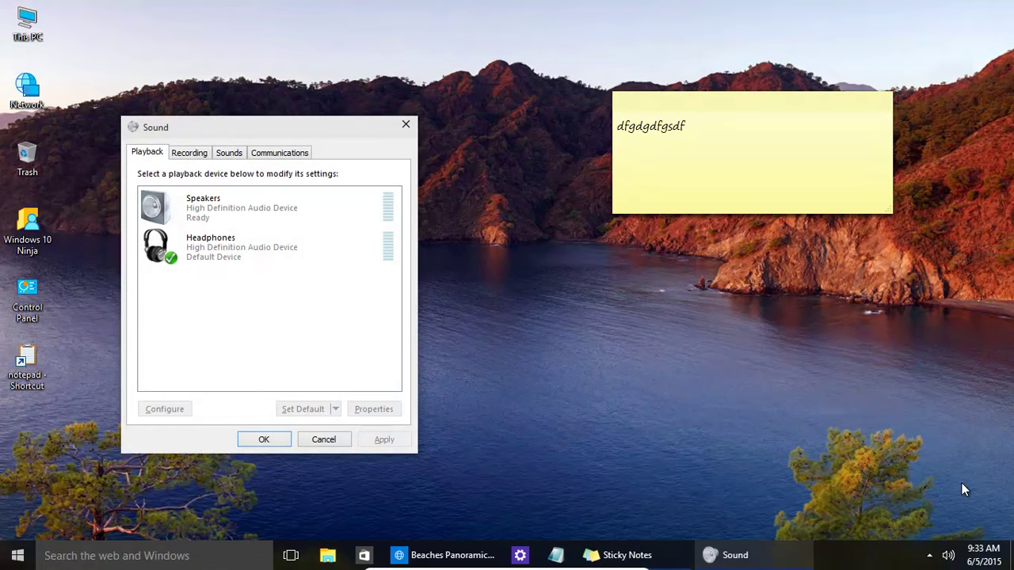
{"action": "key", "text": "ctrl+Tab"}
{"action": "key", "text": "ctrl+Tab"}
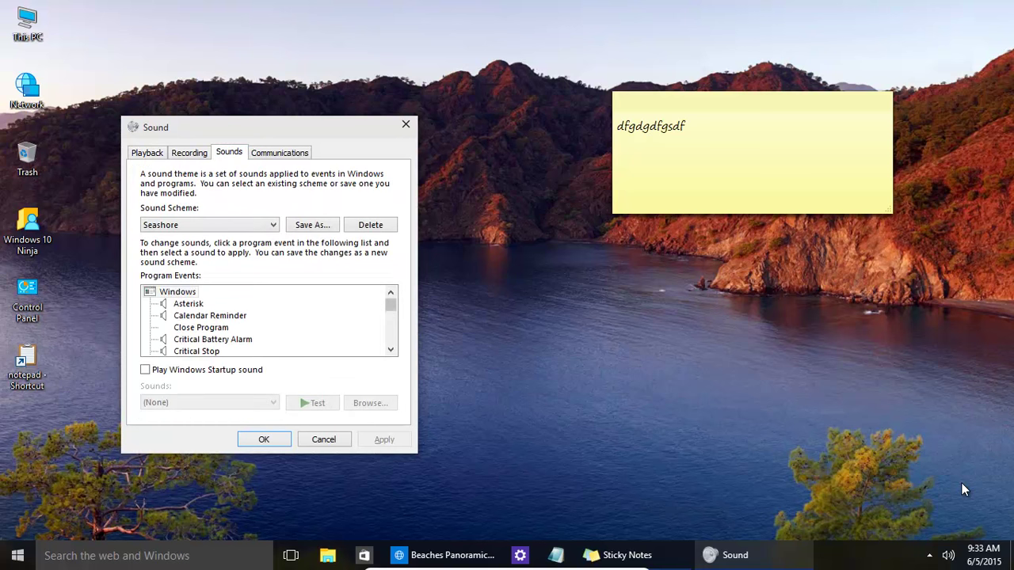
Step: Select the Close Program event and look through the program events that can have sounds assigned
{"action": "key", "text": "Down"}
{"action": "key", "text": "Down"}
{"action": "key", "text": "Down"}
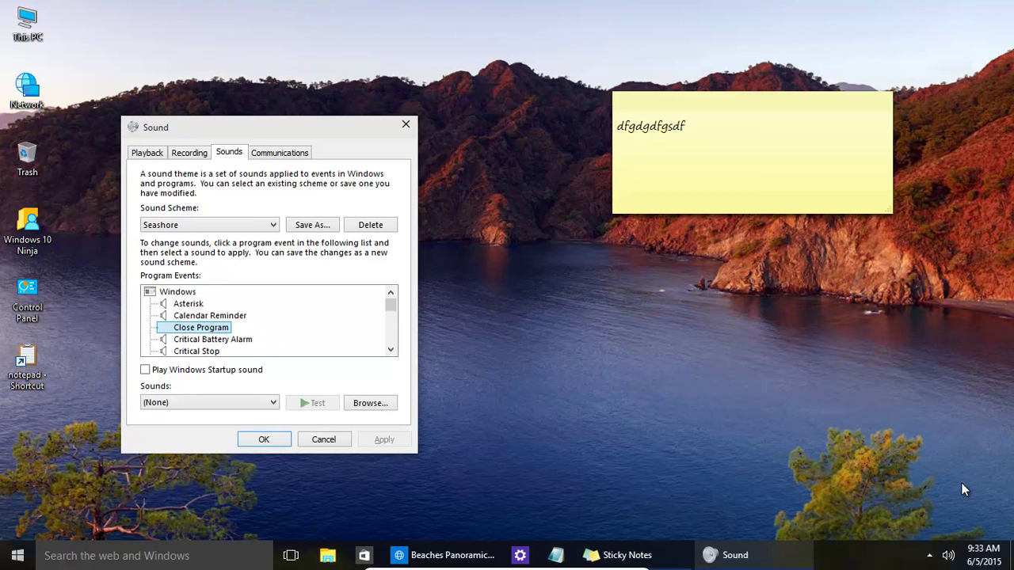
{"action": "left_click", "coordinate": [391, 349]}
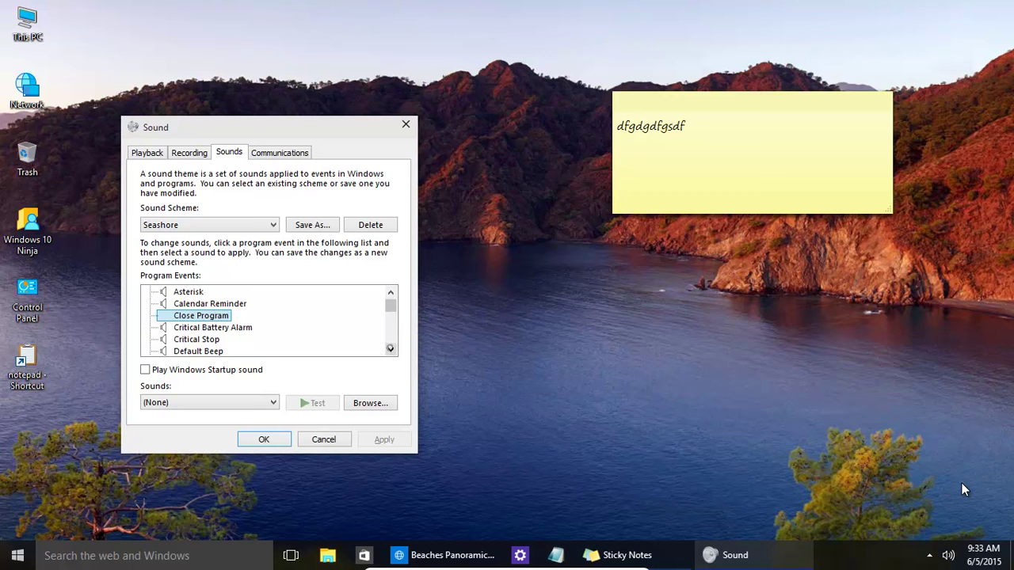
{"action": "left_click", "coordinate": [391, 349]}
{"action": "left_click", "coordinate": [391, 350]}
{"action": "left_click", "coordinate": [391, 349]}
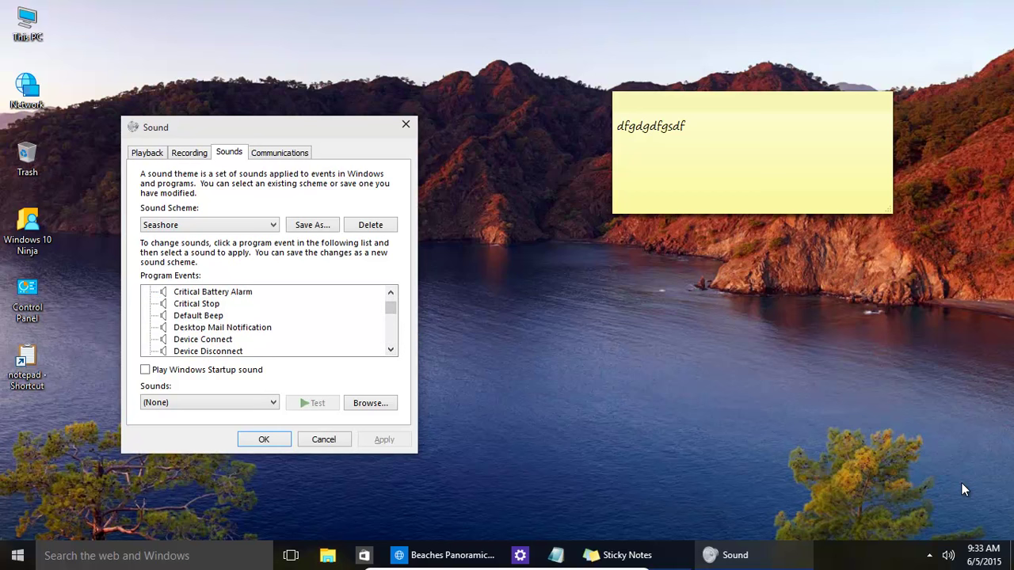
Step: Look through further program events in the list and select the Menu Pop-up event
{"action": "left_click", "coordinate": [391, 350]}
{"action": "left_click", "coordinate": [391, 349]}
{"action": "left_click", "coordinate": [391, 349]}
{"action": "left_click", "coordinate": [390, 349]}
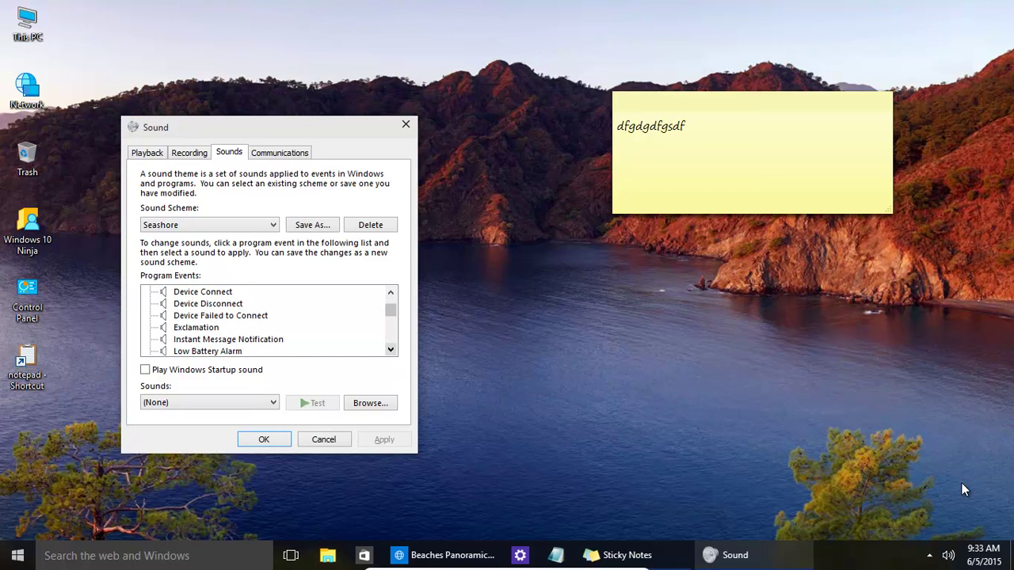
{"action": "left_click", "coordinate": [391, 350]}
{"action": "left_click", "coordinate": [391, 350]}
{"action": "left_click", "coordinate": [390, 350]}
{"action": "left_click", "coordinate": [390, 349]}
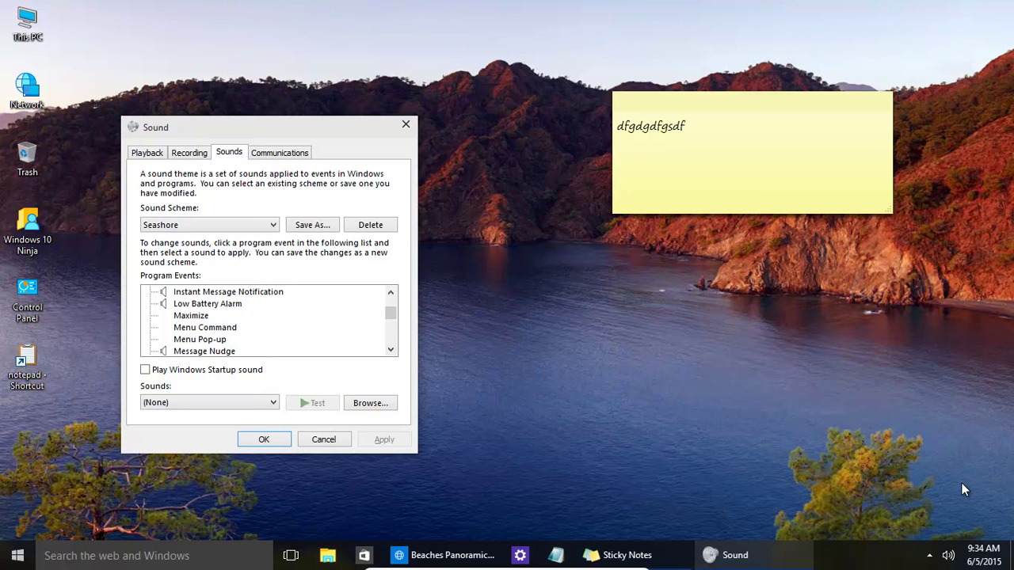
{"action": "left_click", "coordinate": [199, 339]}
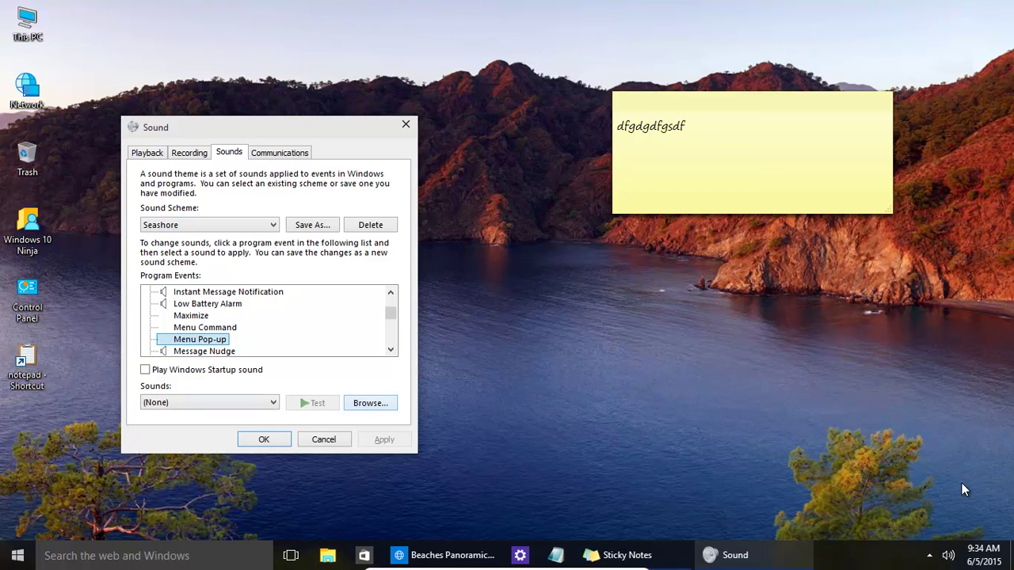
Step: Browse for a new Menu Pop-up sound in the Windows Media folder, check the accepted file types, and cancel
{"action": "left_click", "coordinate": [371, 402]}
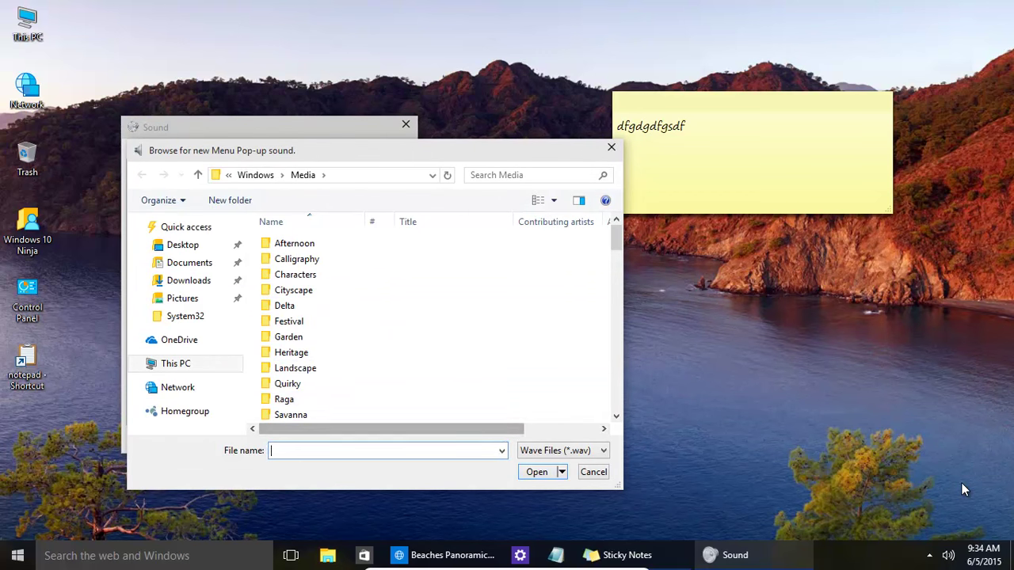
{"action": "key", "text": "Tab"}
{"action": "key", "text": "alt+Down"}
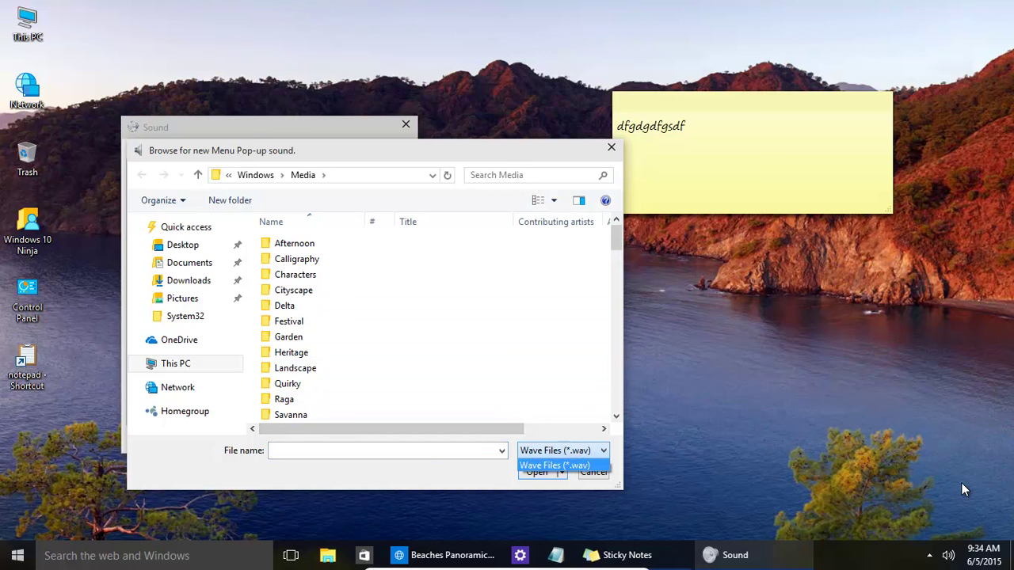
{"action": "key", "text": "Escape"}
{"action": "key", "text": "Escape"}
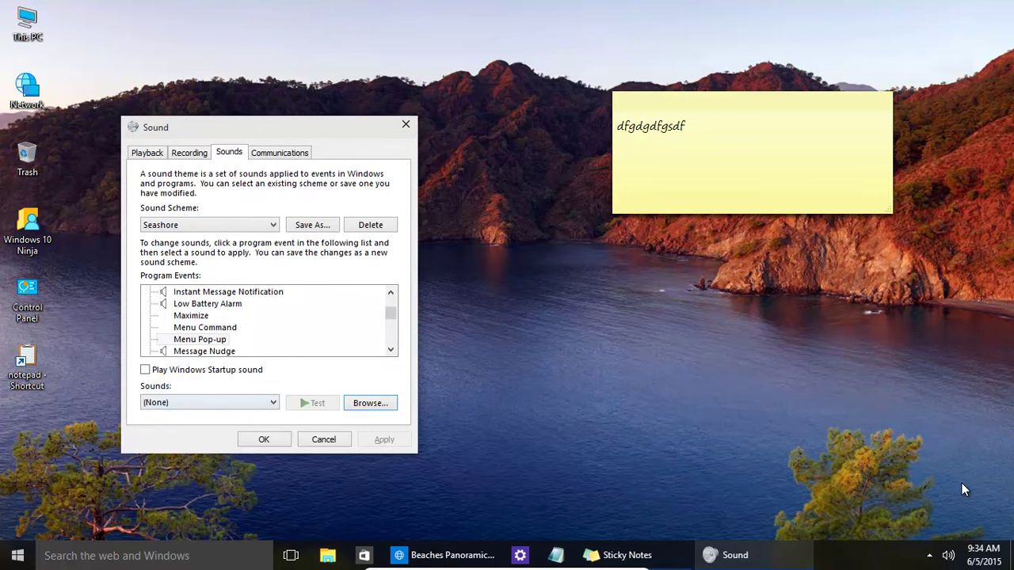
Step: Assign the Windows Notify sound to the Menu Pop-up event and test it
{"action": "key", "text": "shift+Tab"}
{"action": "key", "text": "alt+Down"}
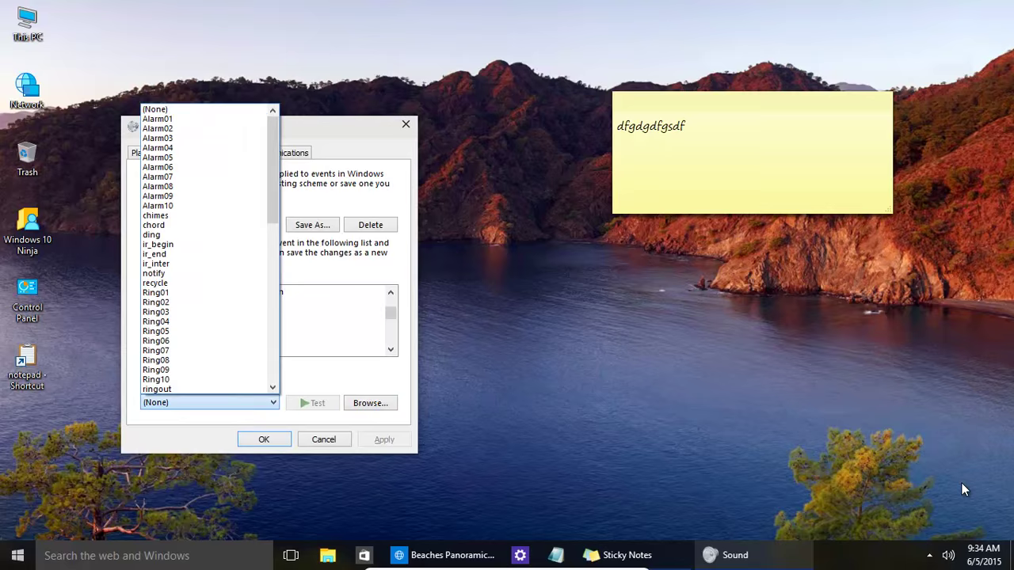
{"action": "scroll", "coordinate": [964, 490], "scroll_direction": "down", "scroll_amount": 12}
{"action": "scroll", "coordinate": [964, 490], "scroll_direction": "down", "scroll_amount": 2}
{"action": "scroll", "coordinate": [964, 490], "scroll_direction": "up", "scroll_amount": 1}
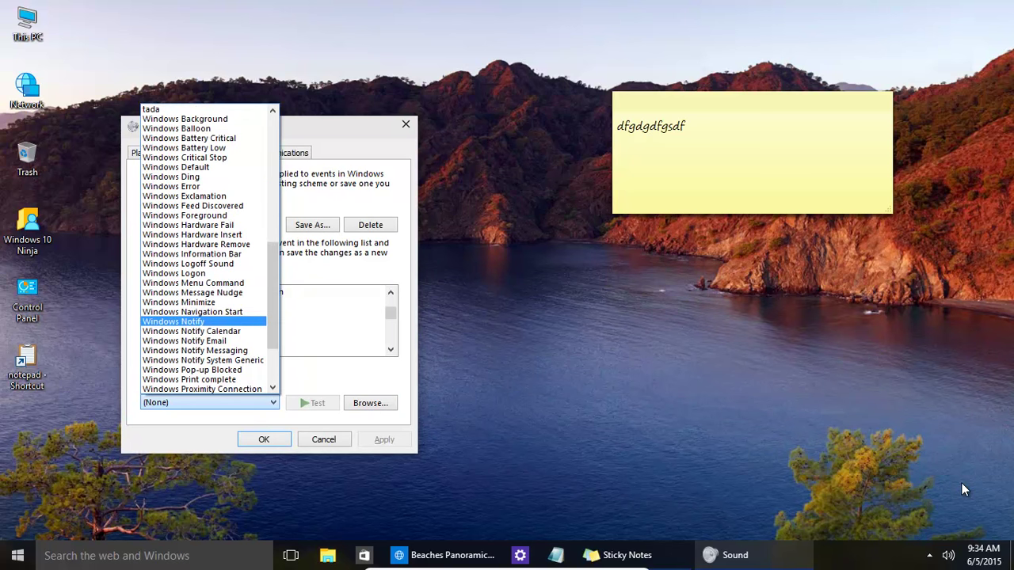
{"action": "key", "text": "Return"}
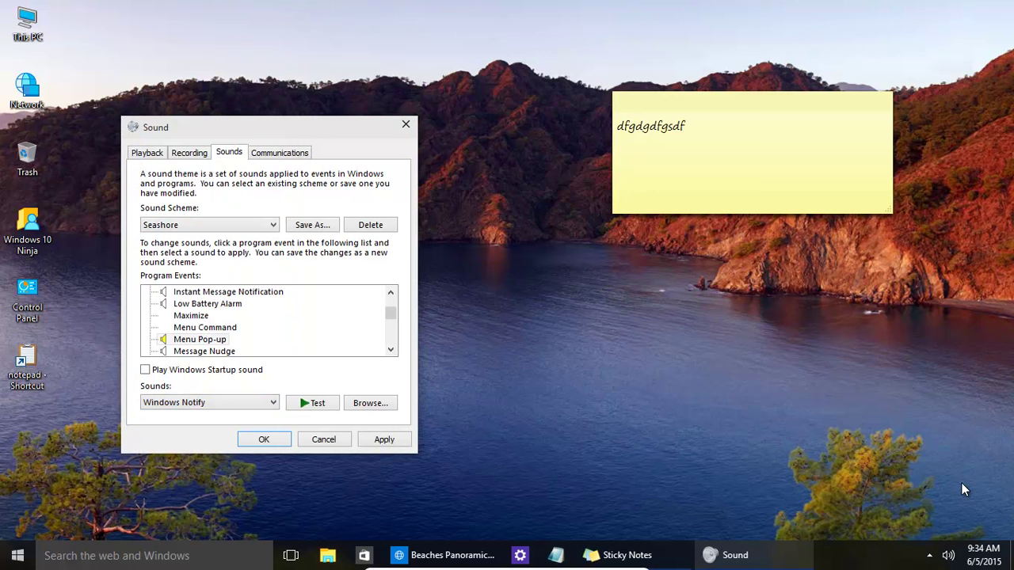
{"action": "key", "text": "space"}
Step: Look through the File Explorer sound events and the available sound schemes, and close the Sound settings without applying changes
{"action": "scroll", "coordinate": [269, 321], "scroll_direction": "down", "scroll_amount": 5}
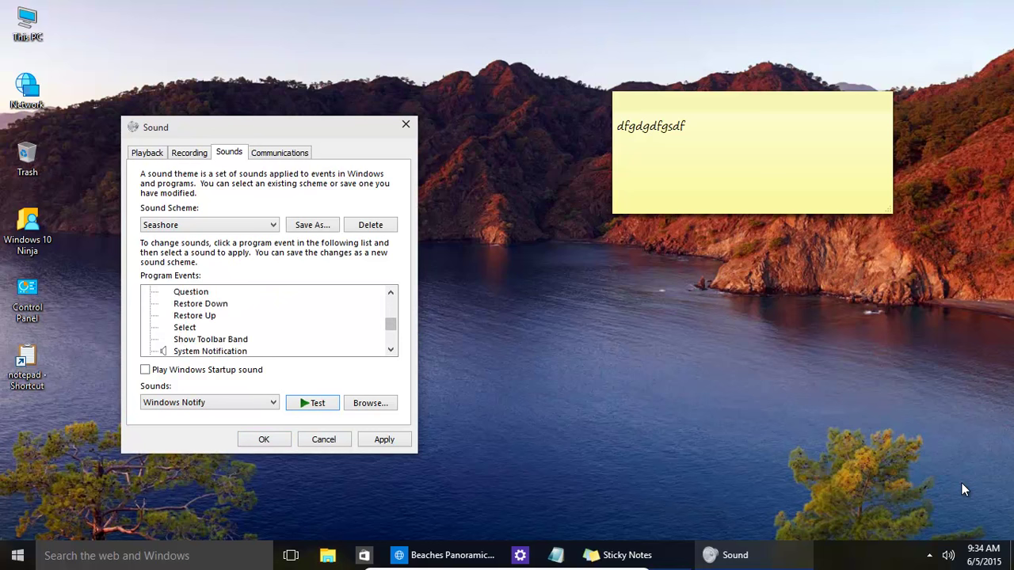
{"action": "scroll", "coordinate": [270, 321], "scroll_direction": "down", "scroll_amount": 3}
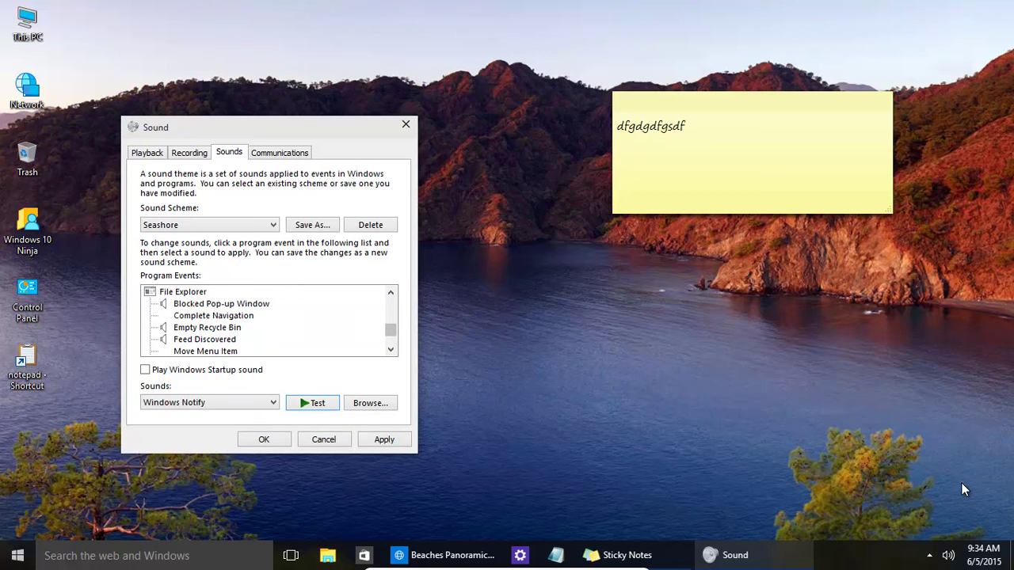
{"action": "key", "text": "alt+Down"}
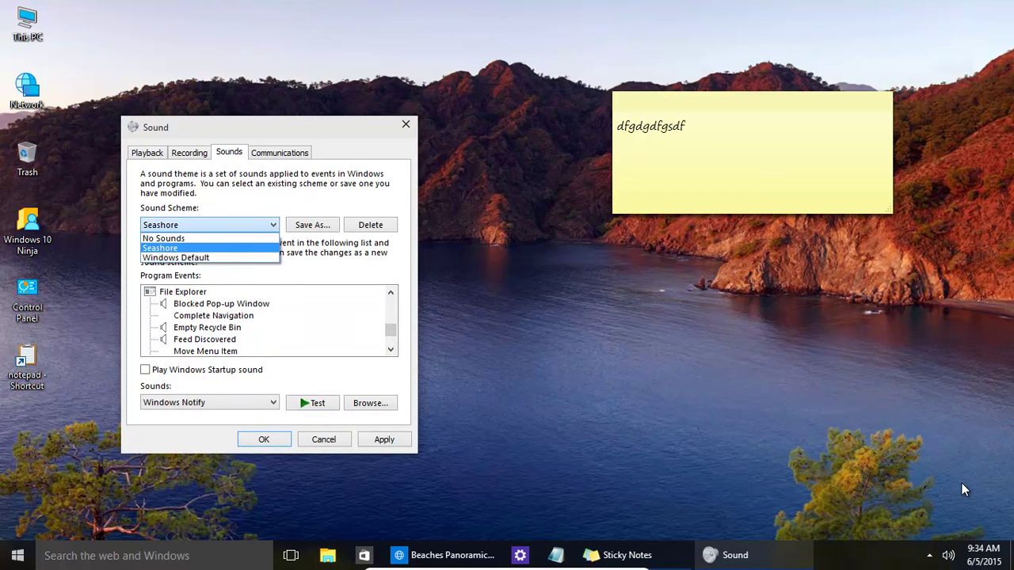
{"action": "key", "text": "Down"}
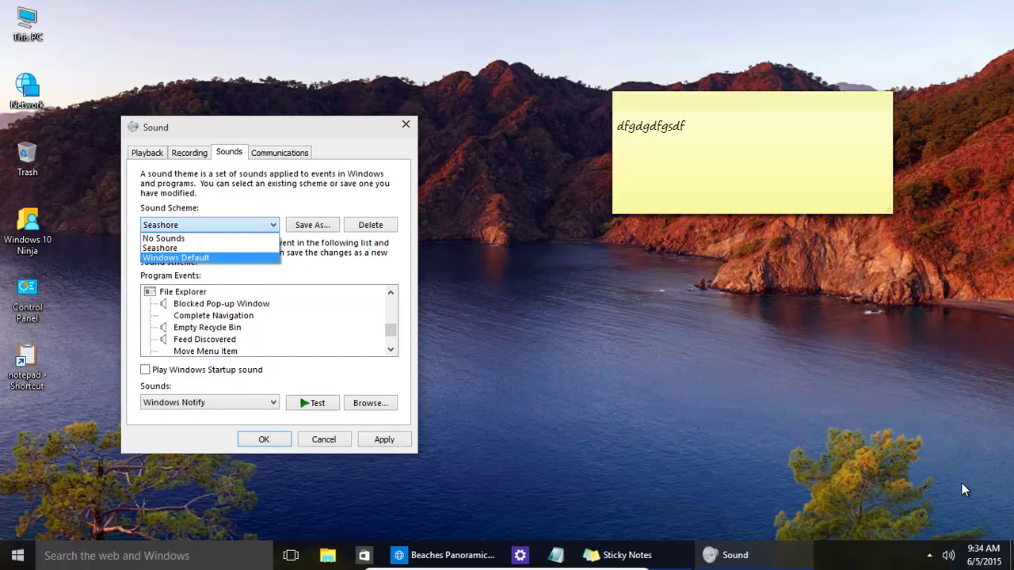
{"action": "key", "text": "Up"}
{"action": "key", "text": "Up"}
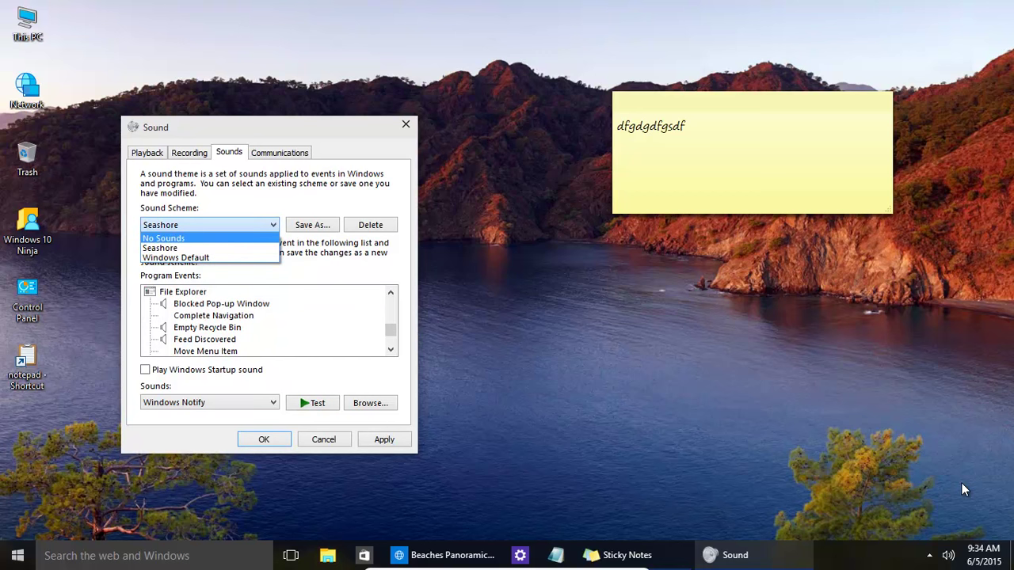
{"action": "key", "text": "Down"}
{"action": "key", "text": "Up"}
{"action": "key", "text": "alt+F4"}
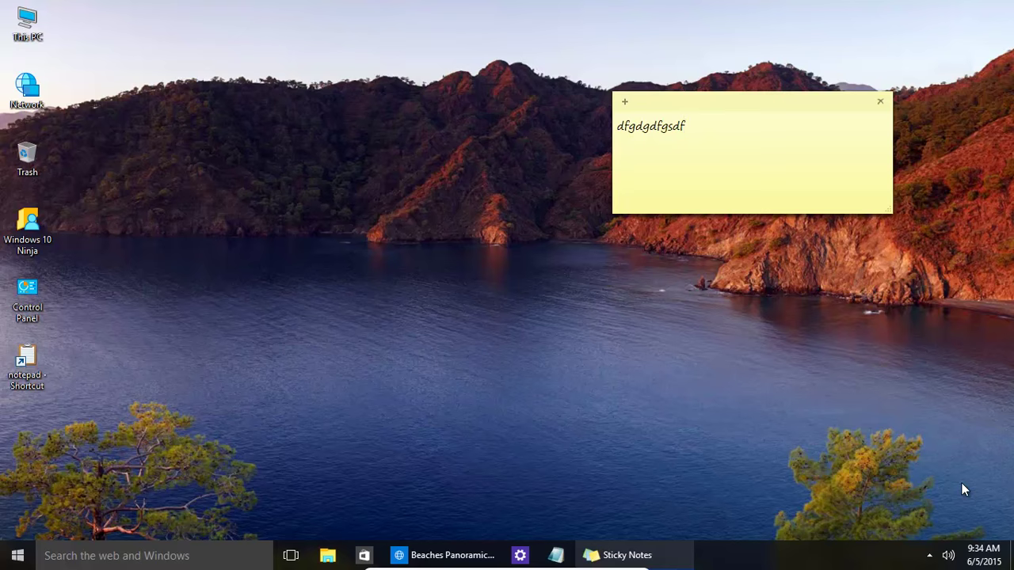
Step: Delete the sticky note from the desktop and confirm the deletion
{"action": "key", "text": "ctrl+d"}
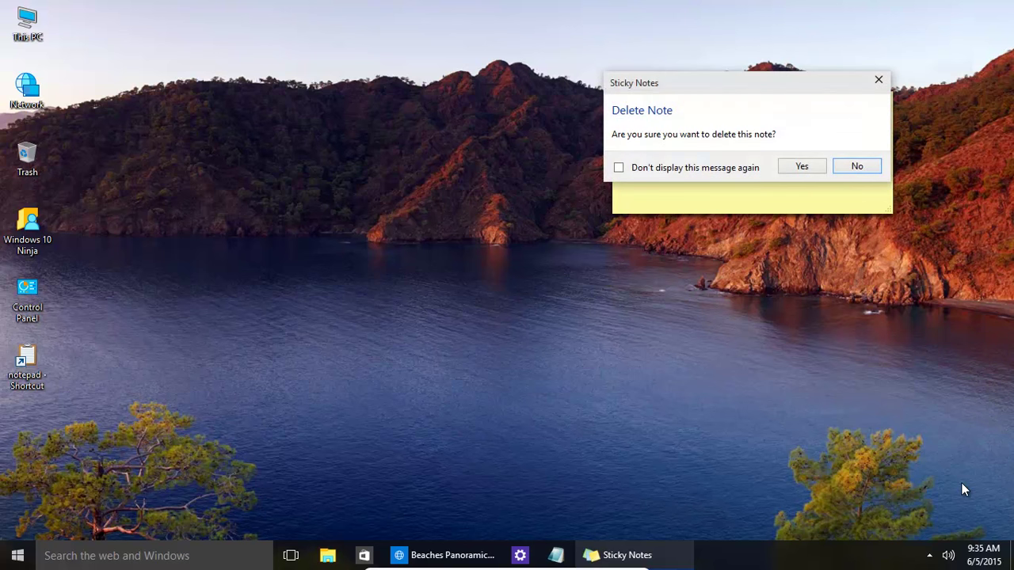
{"action": "key", "text": "Return"}
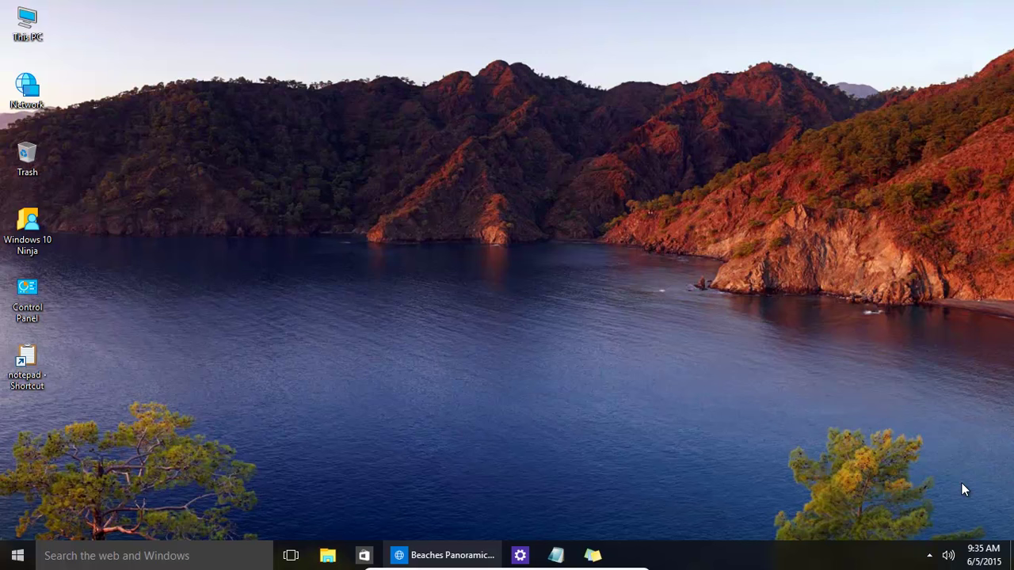
Step: Run main.cpl to open Mouse Properties and move its window closer to the middle of the desktop
{"action": "key", "text": "super"}
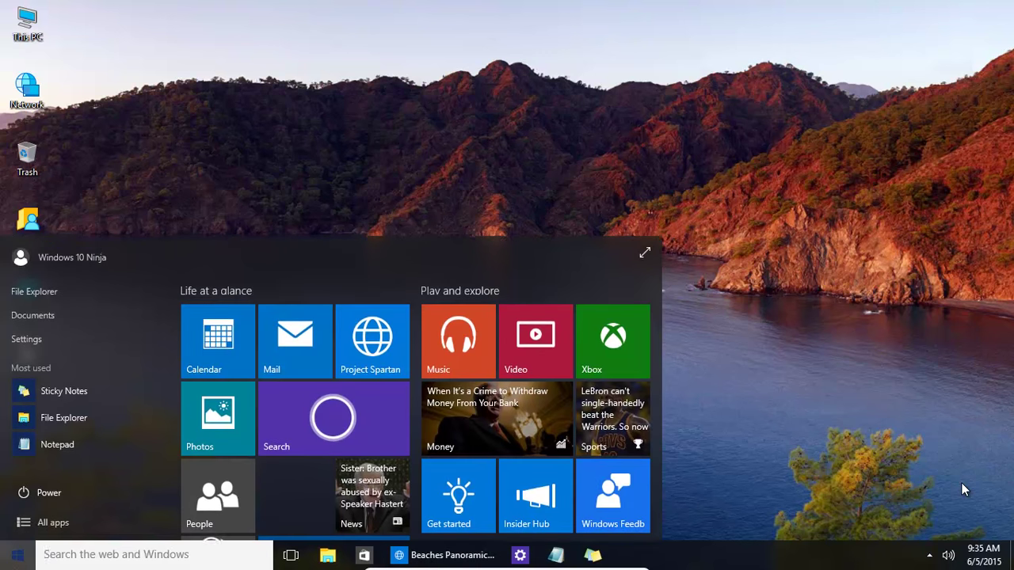
{"action": "type", "text": "mai"}
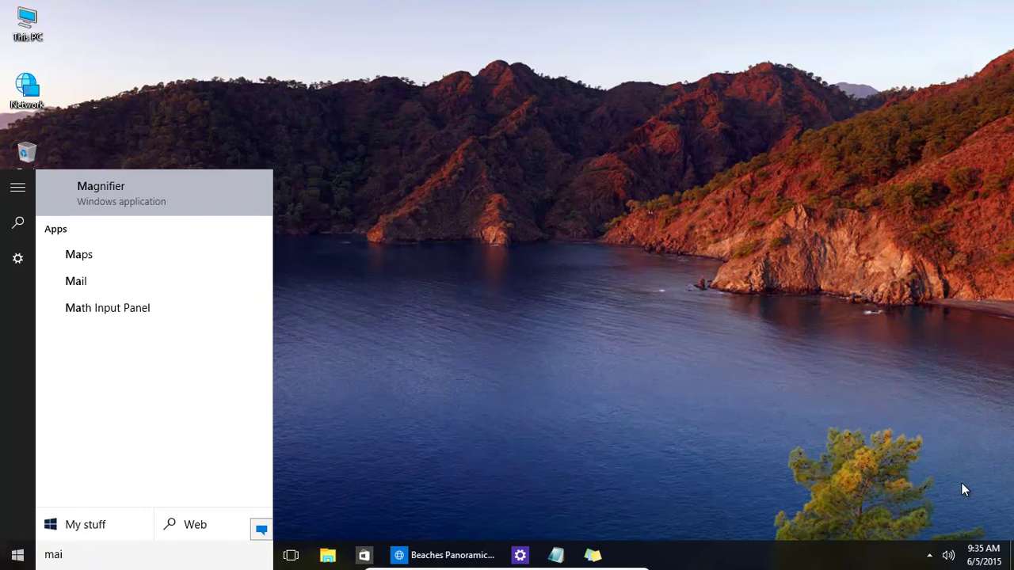
{"action": "type", "text": "n.cpl"}
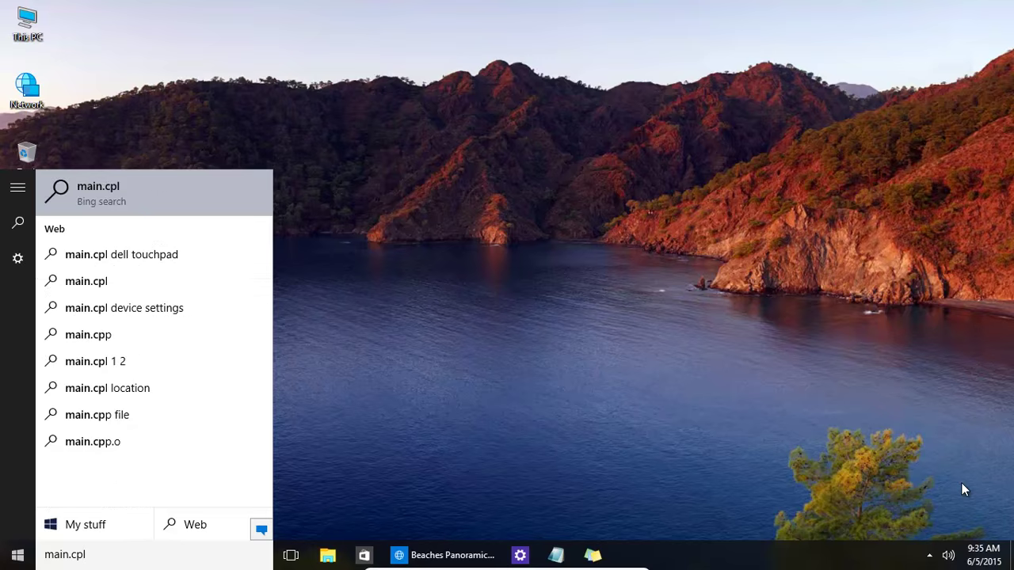
{"action": "key", "text": "Return"}
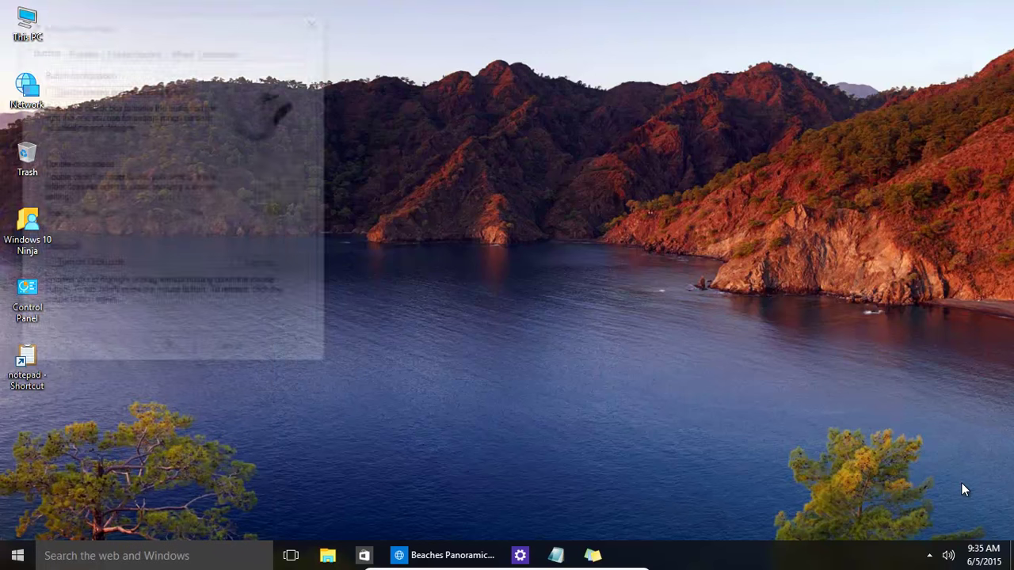
{"action": "left_click_drag", "start_coordinate": [189, 39], "coordinate": [424, 76]}
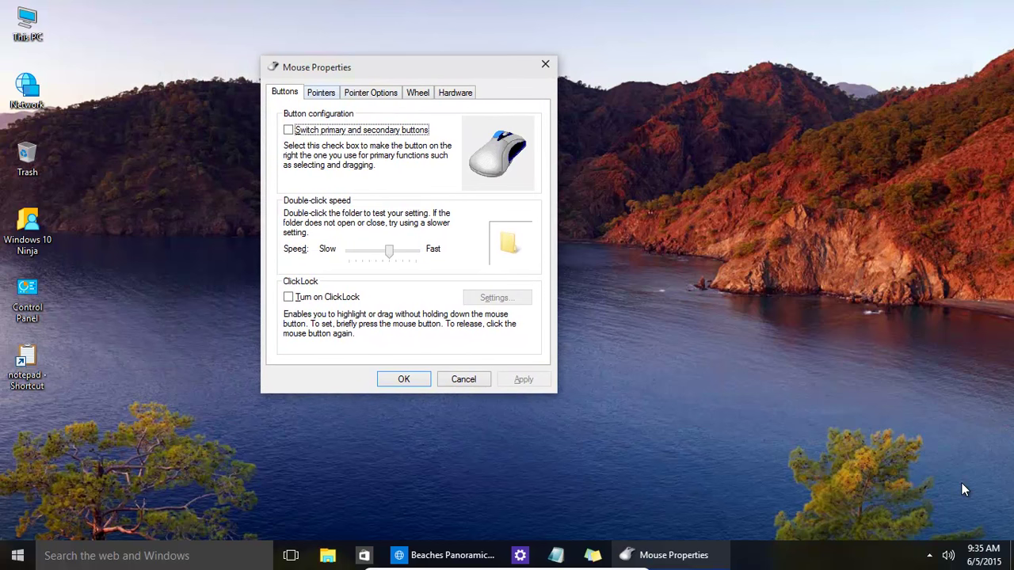
Step: Review the customizable mouse pointers, select the Handwriting pointer, and enable the pointer shadow
{"action": "key", "text": "ctrl+Tab"}
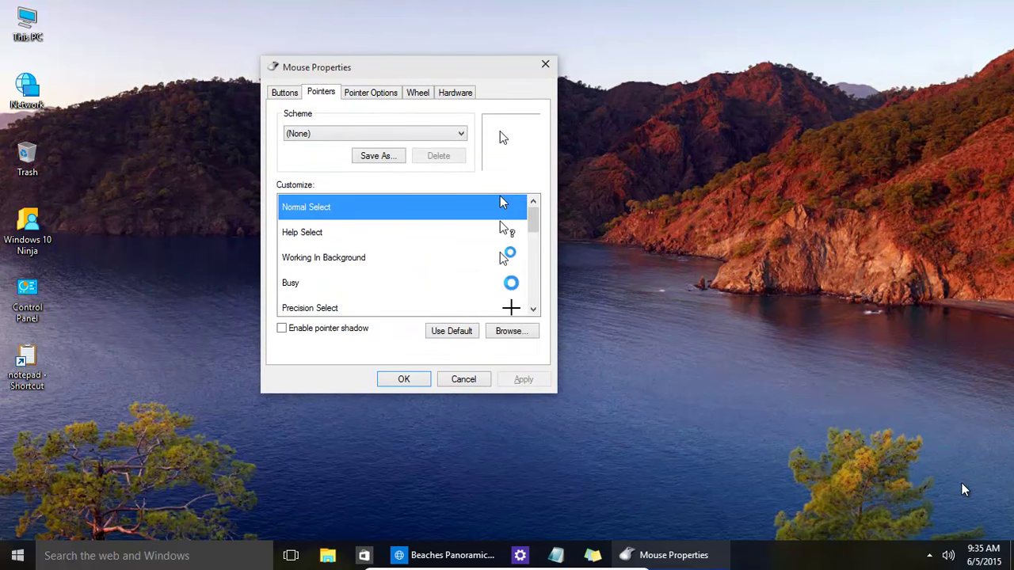
{"action": "scroll", "coordinate": [409, 255], "scroll_direction": "down", "scroll_amount": 3}
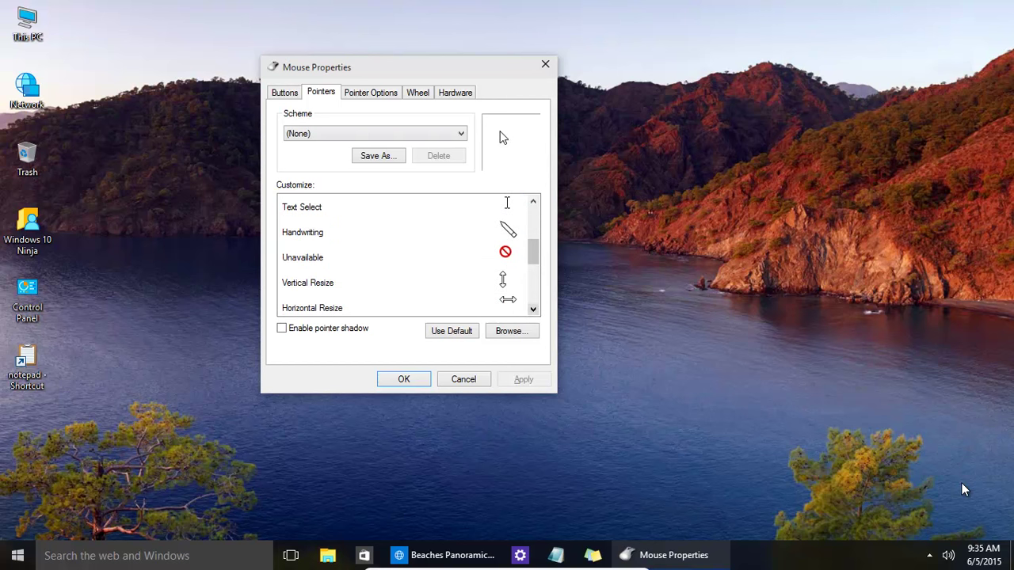
{"action": "key", "text": "Down"}
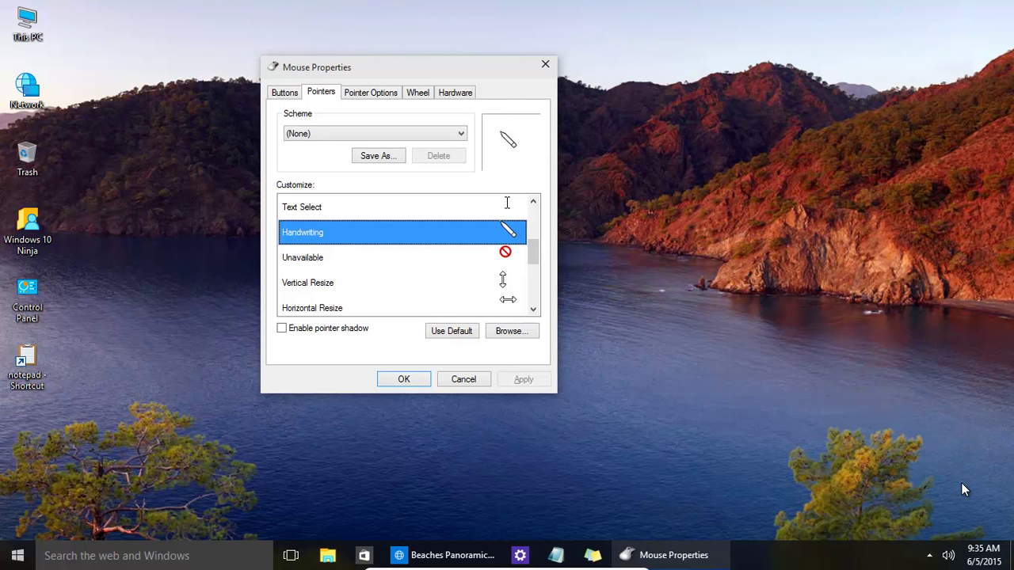
{"action": "key", "text": "alt+e"}
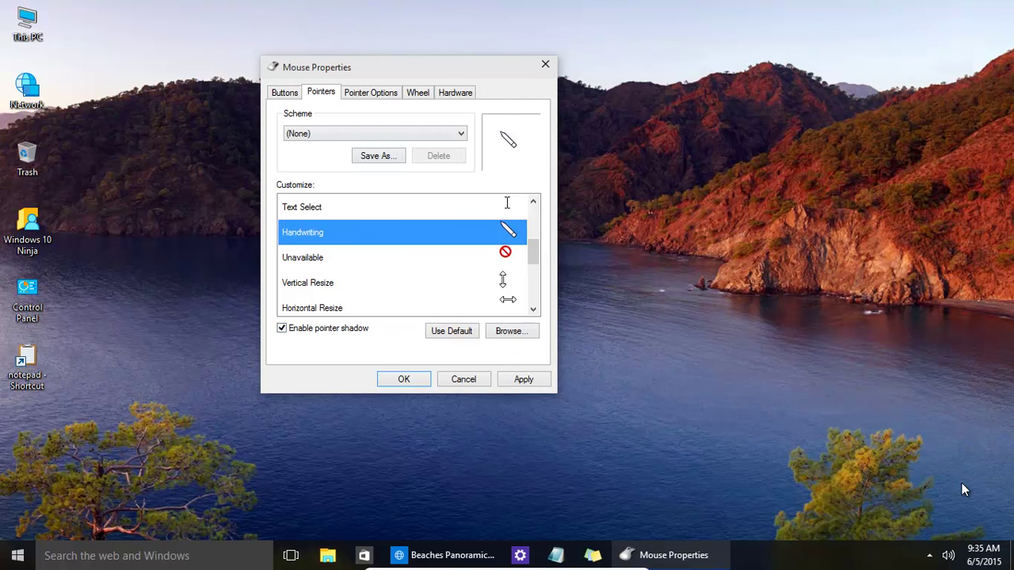
Step: Review the mouse's wheel and hardware settings, turn on Display pointer trails, and save the mouse properties
{"action": "key", "text": "ctrl+Tab"}
{"action": "key", "text": "ctrl+Tab"}
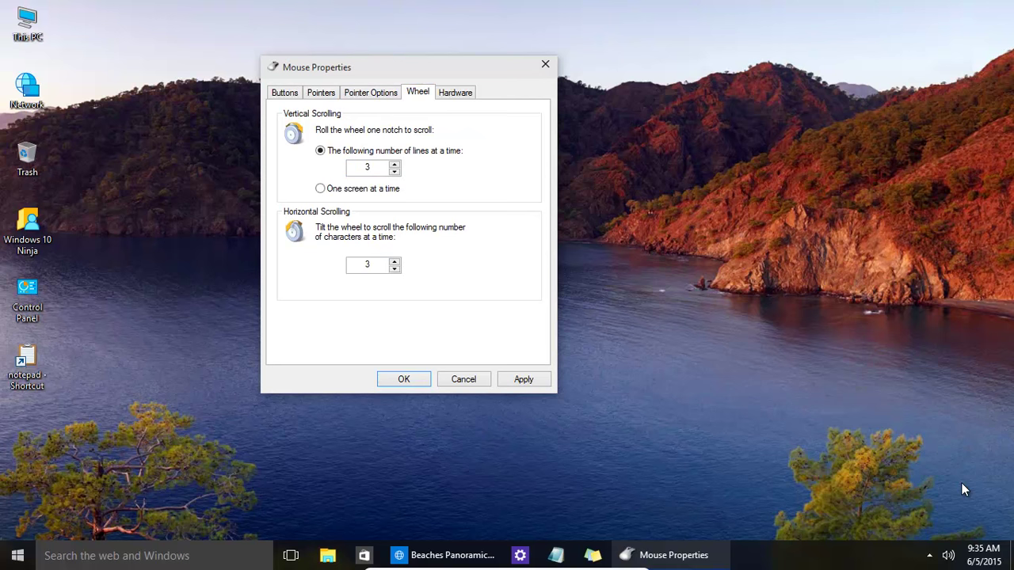
{"action": "key", "text": "ctrl+Tab"}
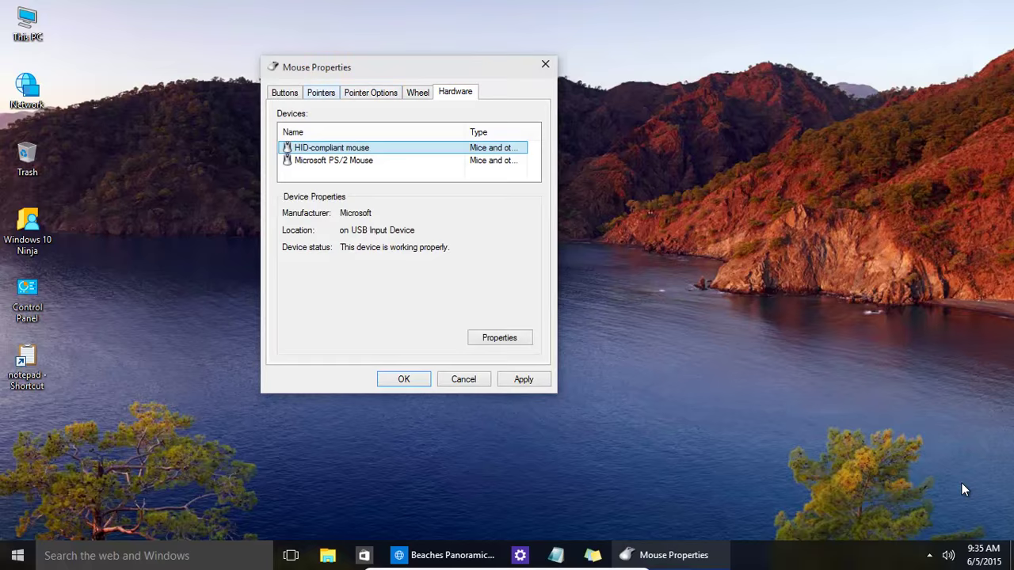
{"action": "key", "text": "ctrl+Tab"}
{"action": "key", "text": "ctrl+Tab"}
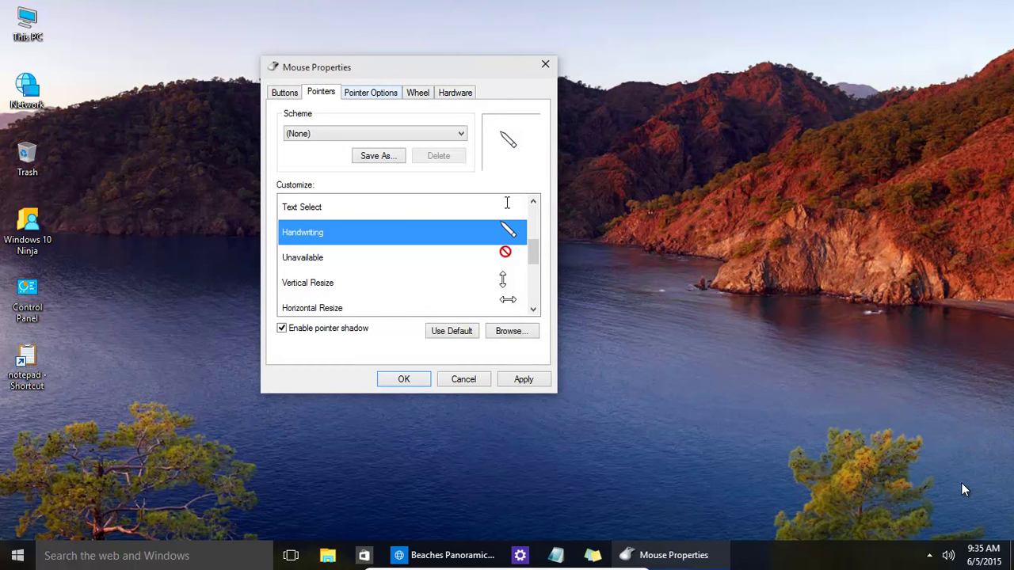
{"action": "key", "text": "ctrl+Tab"}
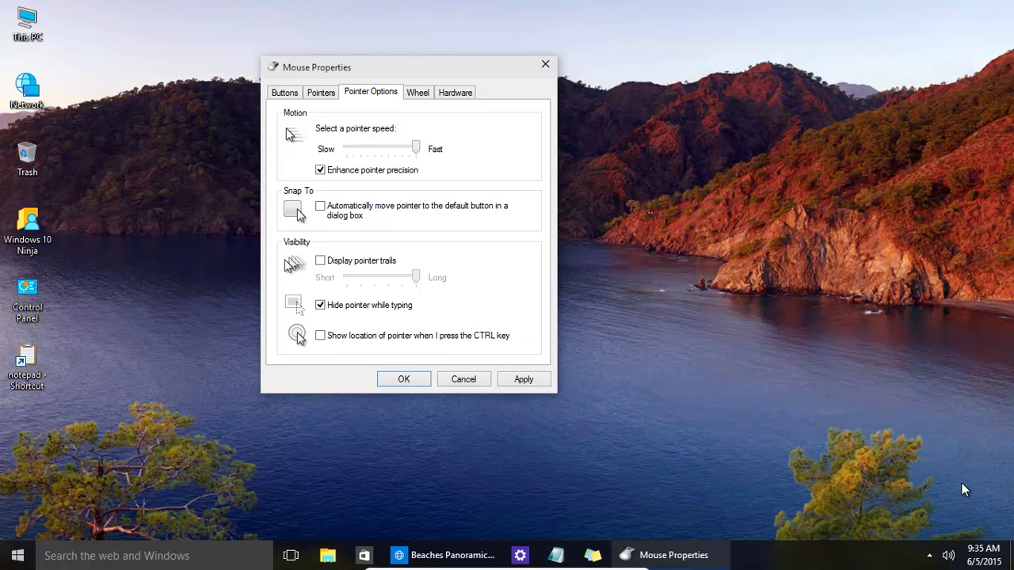
{"action": "left_click", "coordinate": [320, 261]}
{"action": "left_click", "coordinate": [407, 379]}
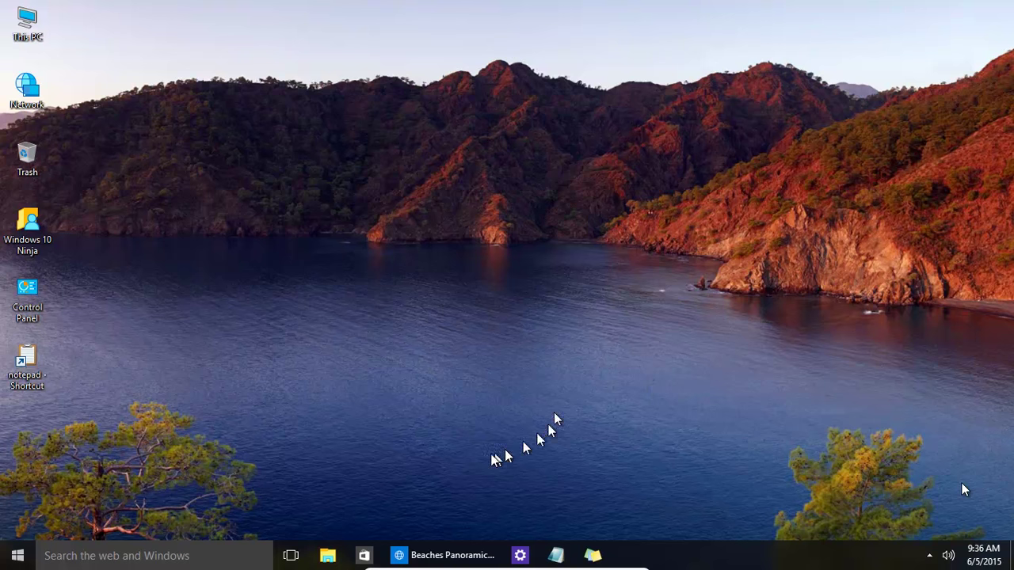
Step: Open a blank Notepad window and close it again
{"action": "left_click", "coordinate": [557, 555]}
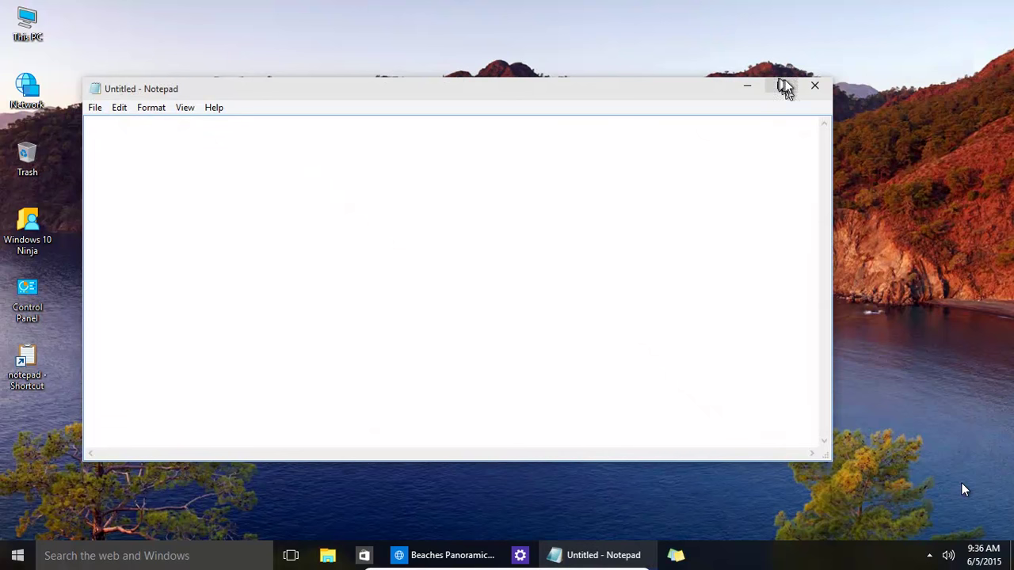
{"action": "left_click", "coordinate": [813, 86]}
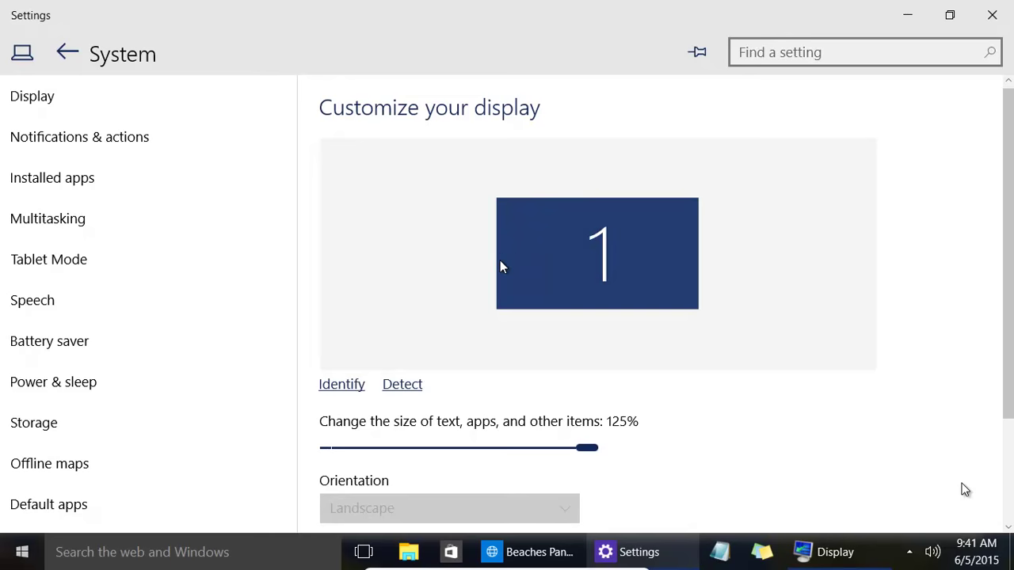
Step: Minimize the Settings window and close the Control Panel Display window
{"action": "left_click", "coordinate": [900, 19]}
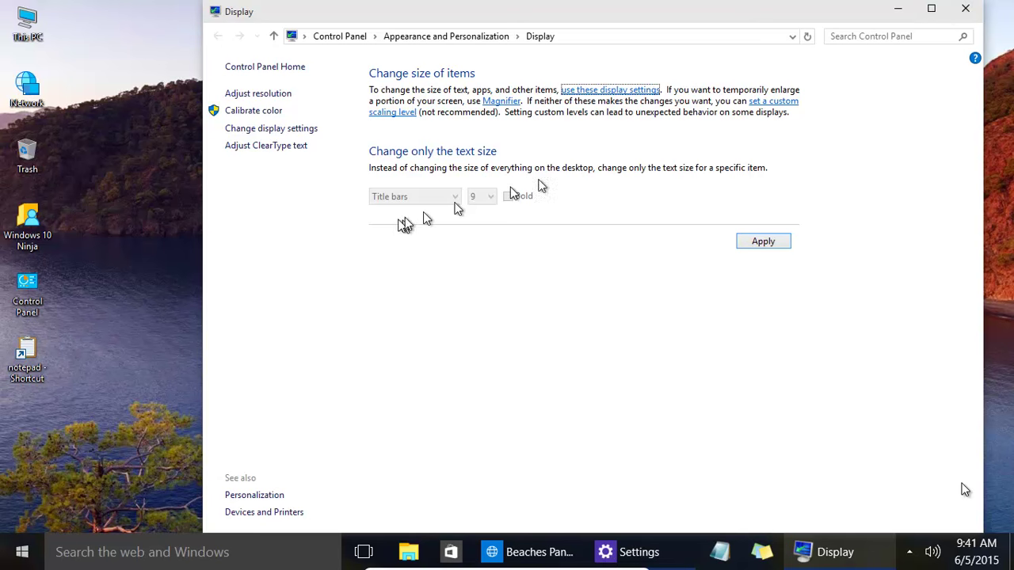
{"action": "left_click", "coordinate": [967, 9]}
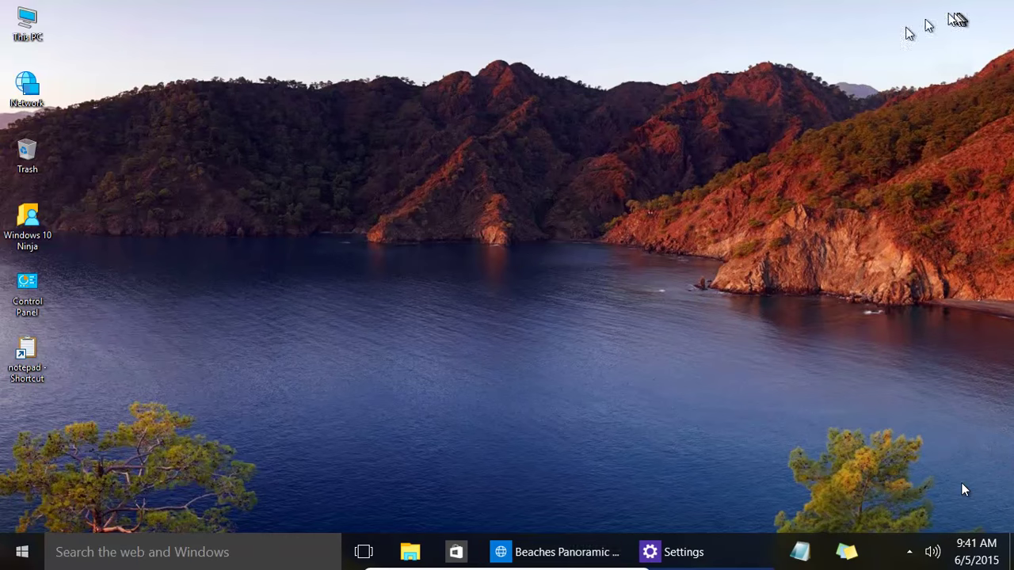
Step: Set the display scaling for text, apps and other items to 125%, apply it, and sign out immediately
{"action": "right_click", "coordinate": [488, 252]}
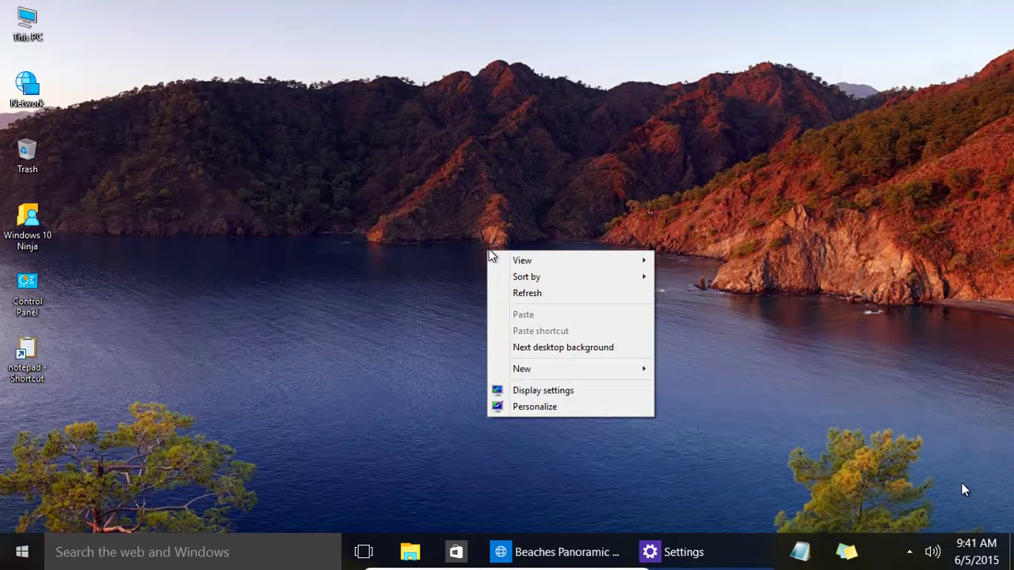
{"action": "left_click", "coordinate": [552, 392]}
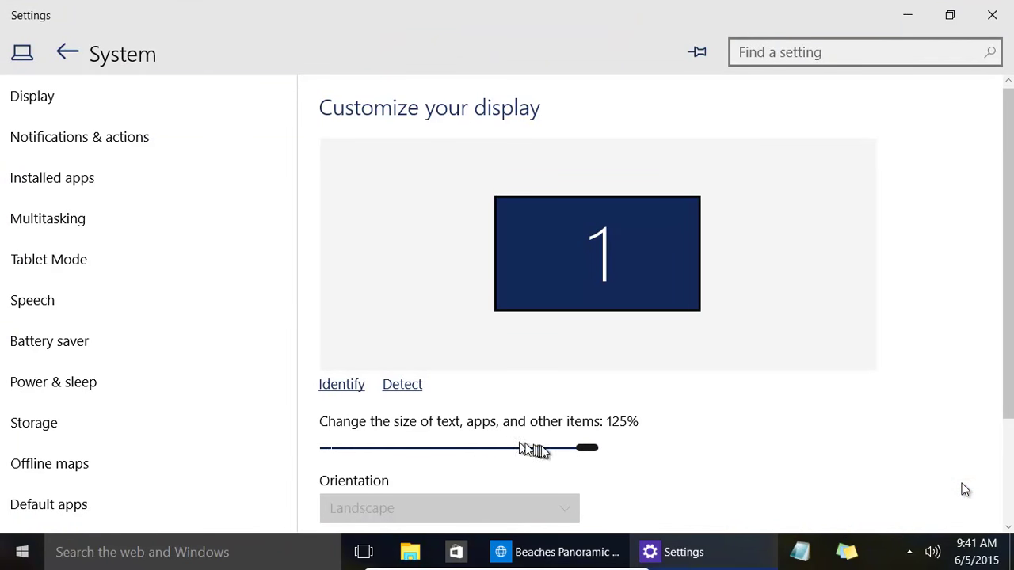
{"action": "left_click_drag", "start_coordinate": [582, 451], "coordinate": [328, 467]}
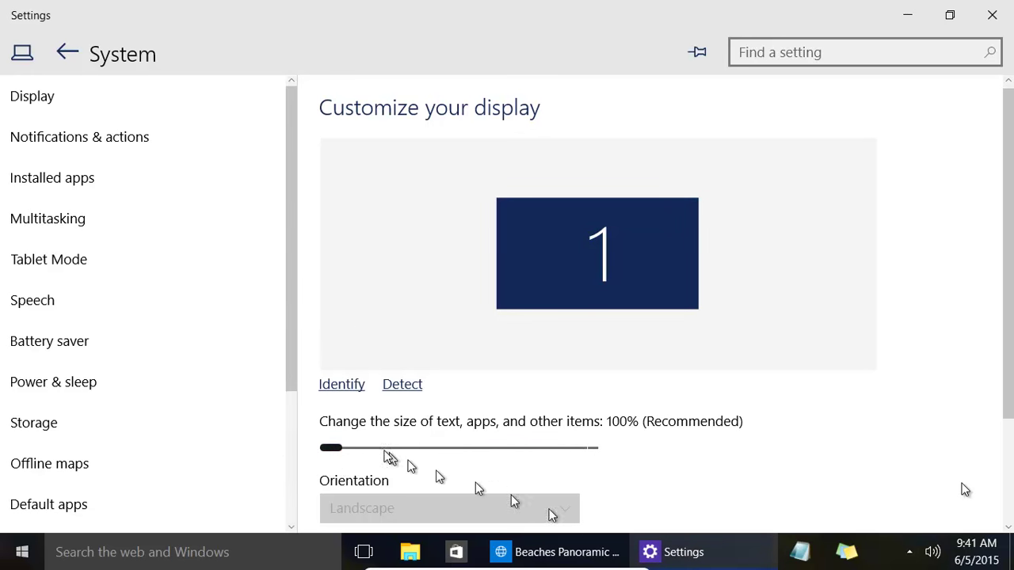
{"action": "left_click", "coordinate": [591, 449]}
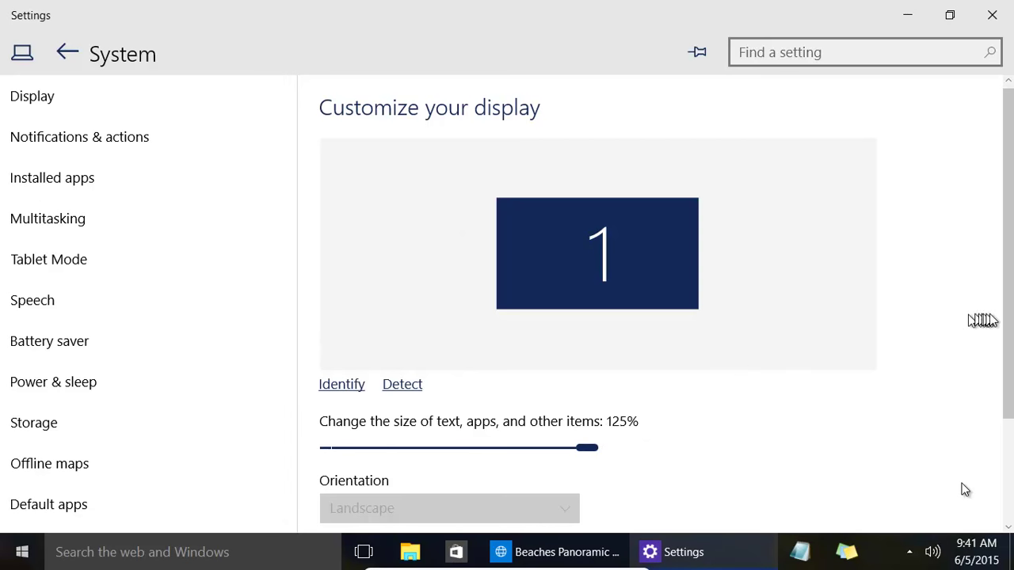
{"action": "left_click_drag", "start_coordinate": [1005, 321], "coordinate": [1004, 424]}
{"action": "left_click", "coordinate": [367, 431]}
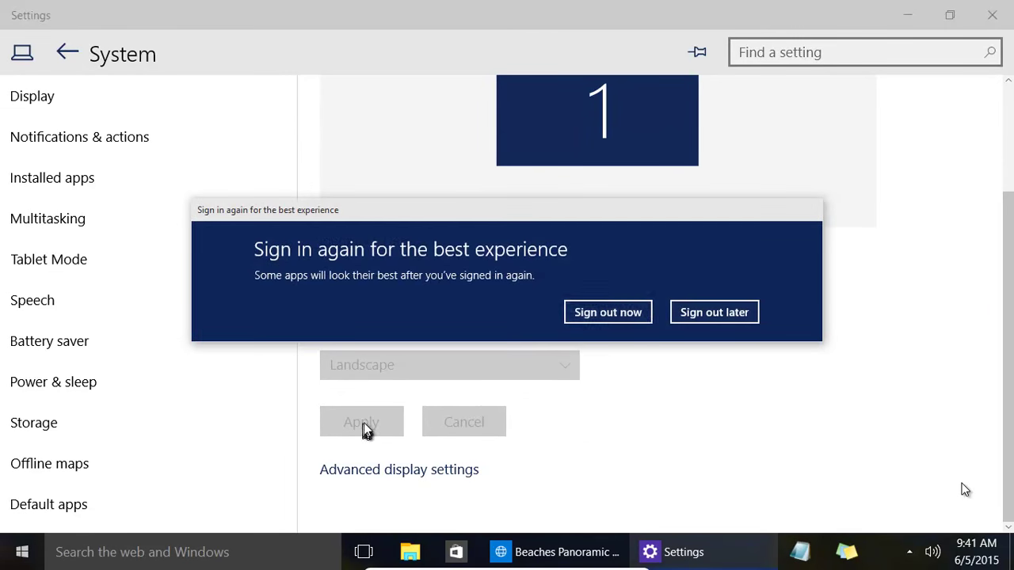
{"action": "left_click", "coordinate": [607, 312]}
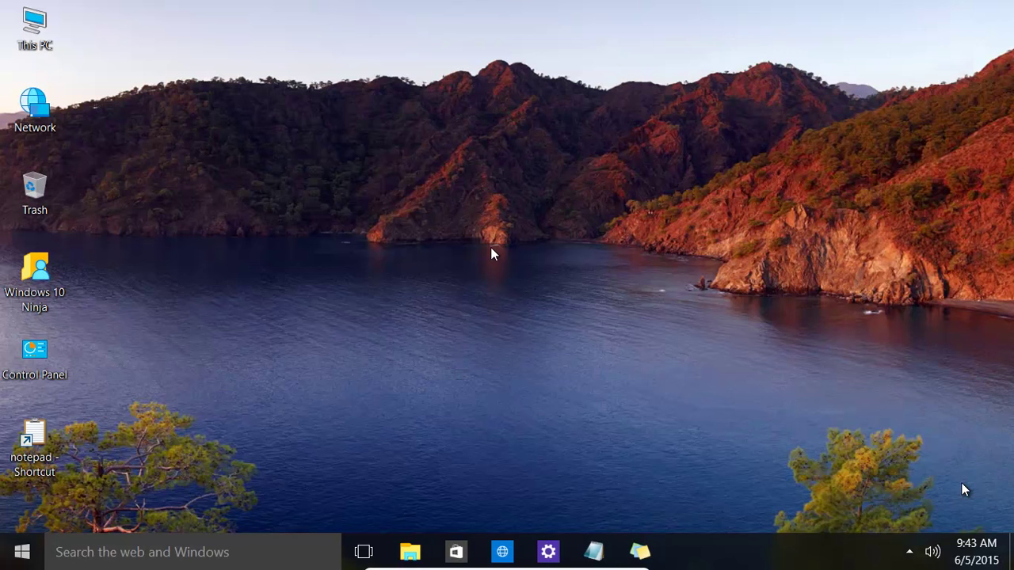
Step: Switch to a maximized File Explorer window and change the Quick access layout to Details
{"action": "left_click", "coordinate": [410, 553]}
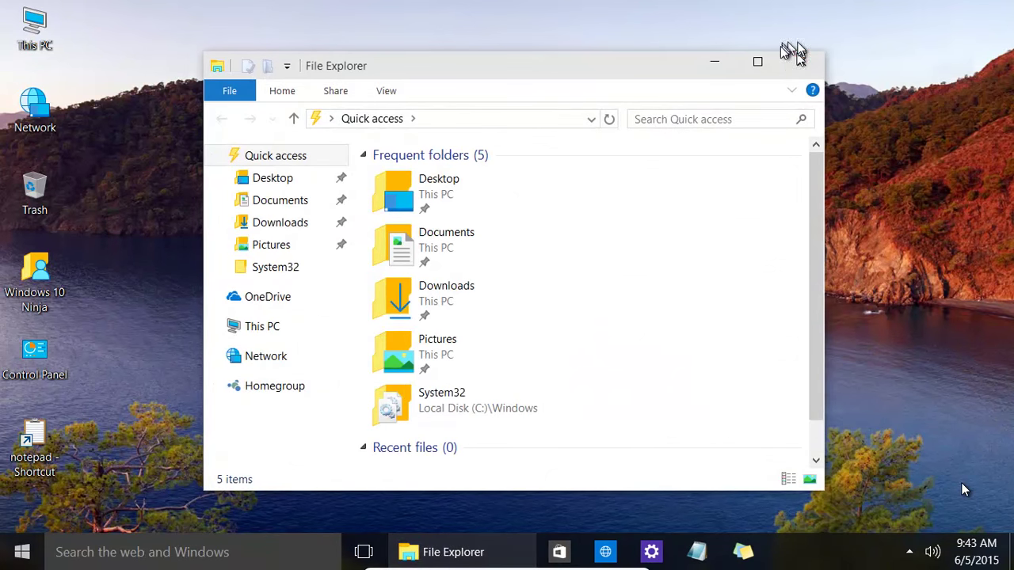
{"action": "left_click", "coordinate": [758, 62]}
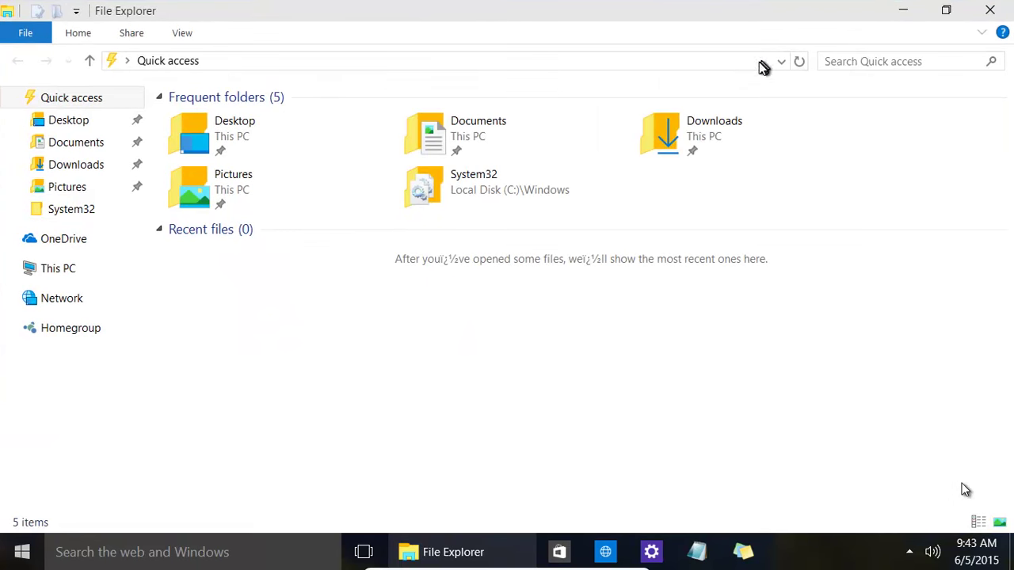
{"action": "left_click", "coordinate": [187, 36]}
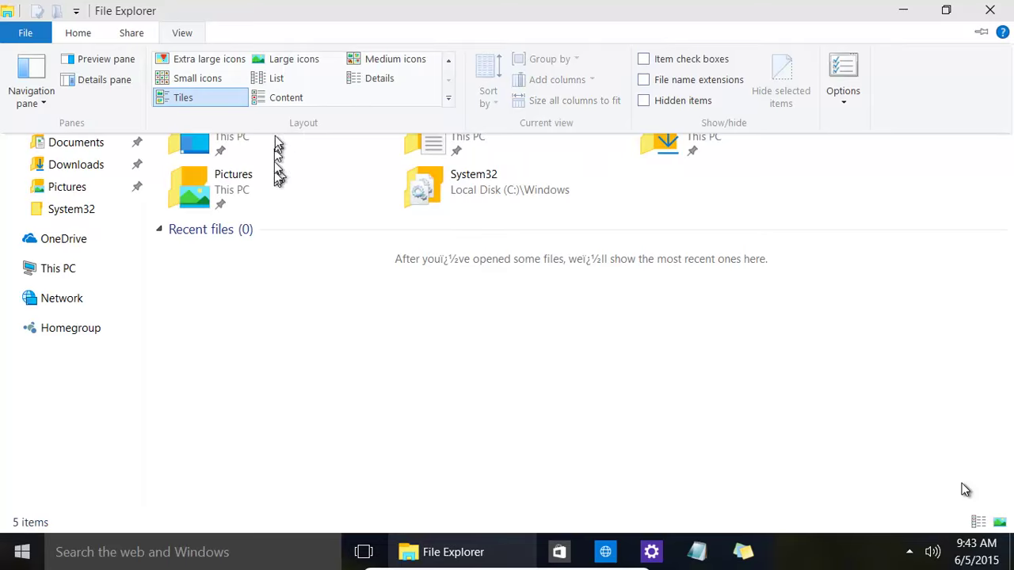
{"action": "left_click", "coordinate": [386, 84]}
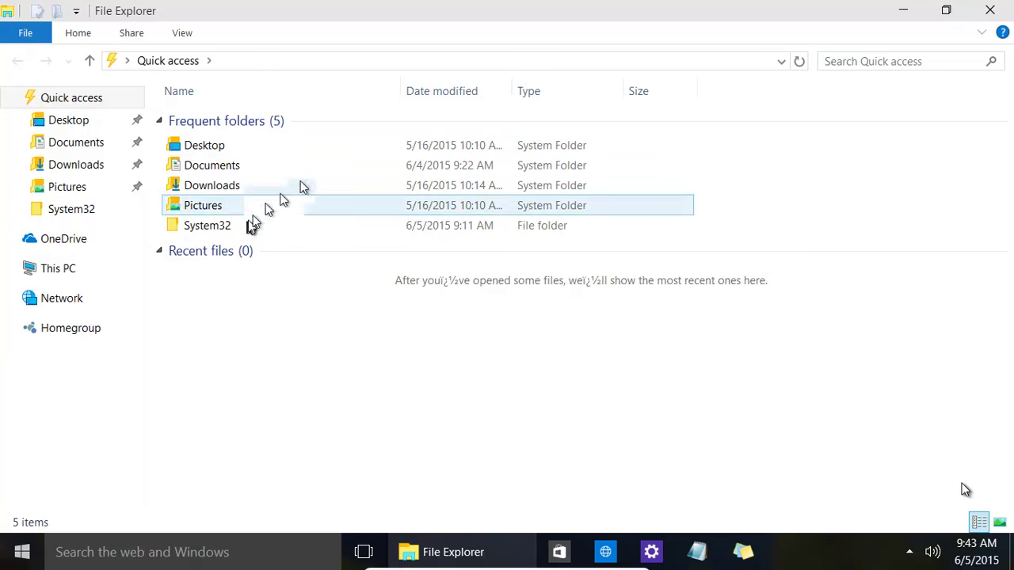
Step: Turn on the display of hidden items and file name extensions
{"action": "left_click", "coordinate": [182, 34]}
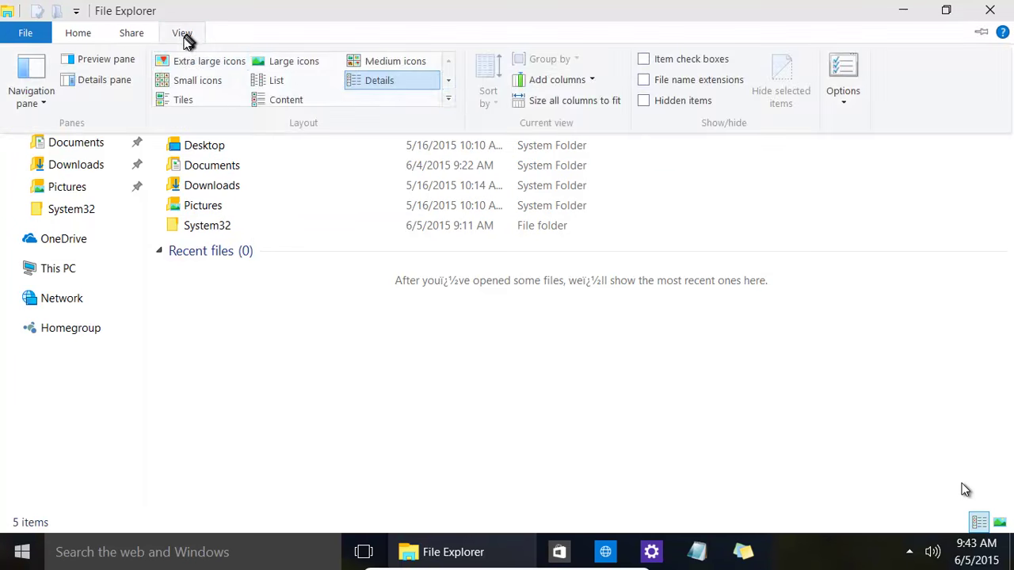
{"action": "left_click", "coordinate": [644, 100]}
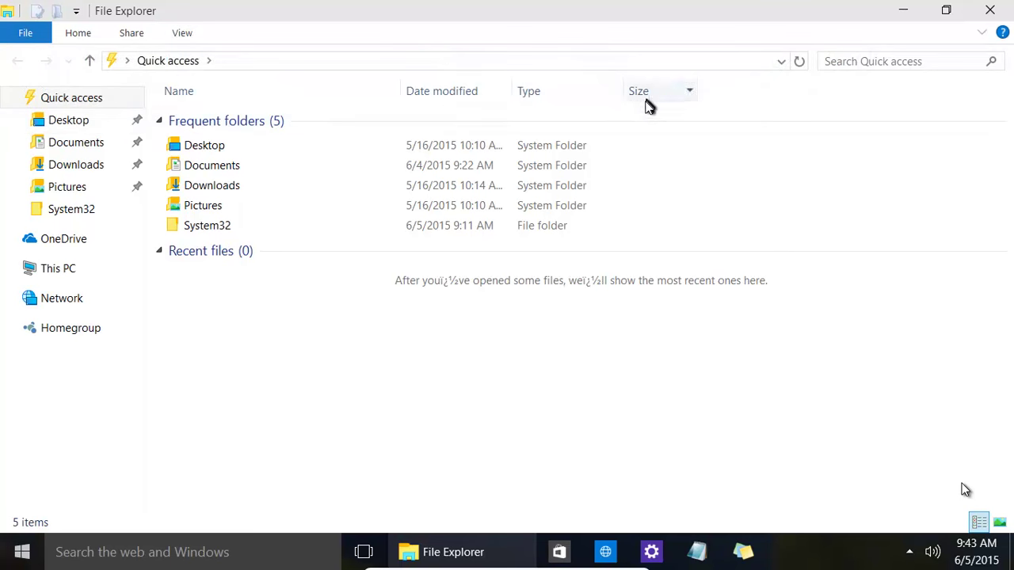
{"action": "left_click", "coordinate": [187, 36]}
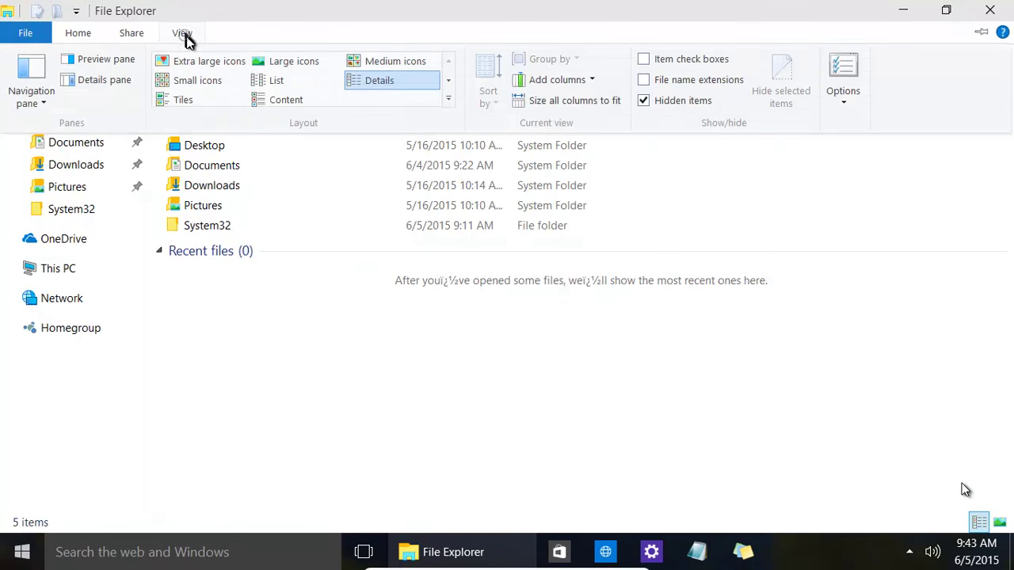
{"action": "left_click", "coordinate": [644, 80]}
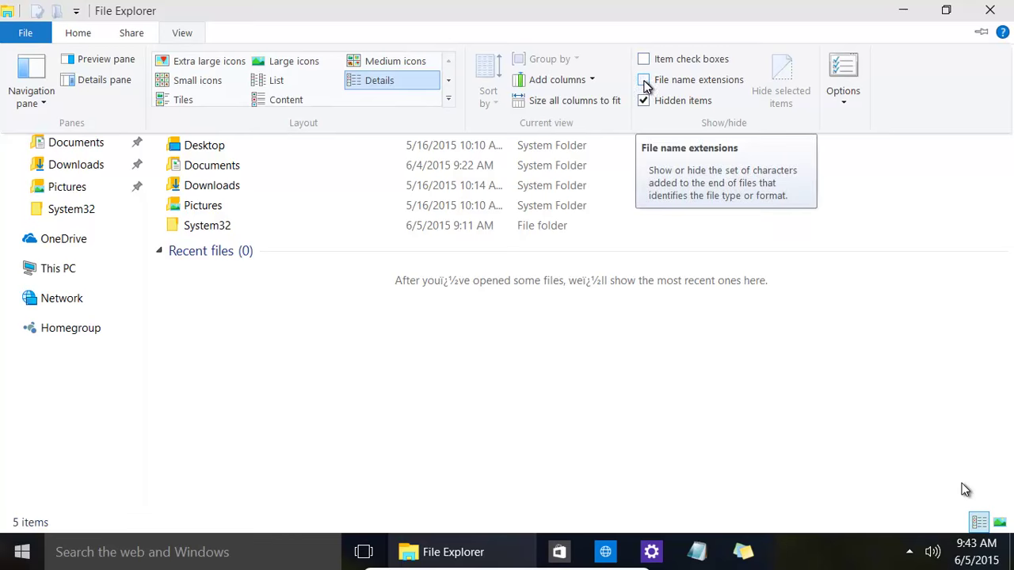